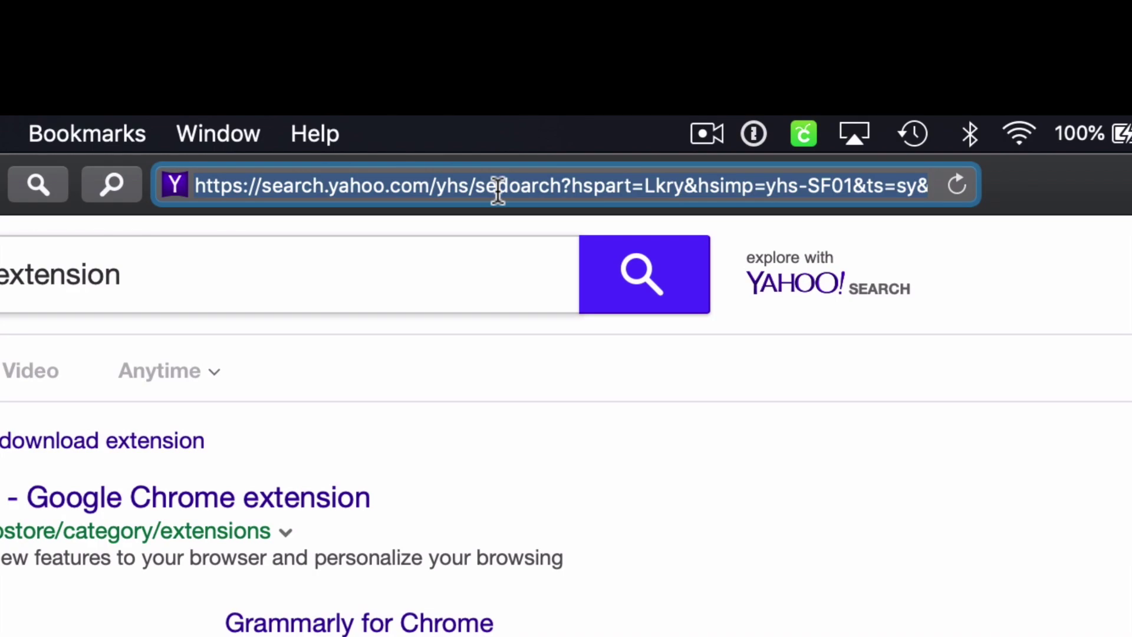
Search Safari for 'download chrome' and scroll to the google.com Chrome download result.
type("downloa")
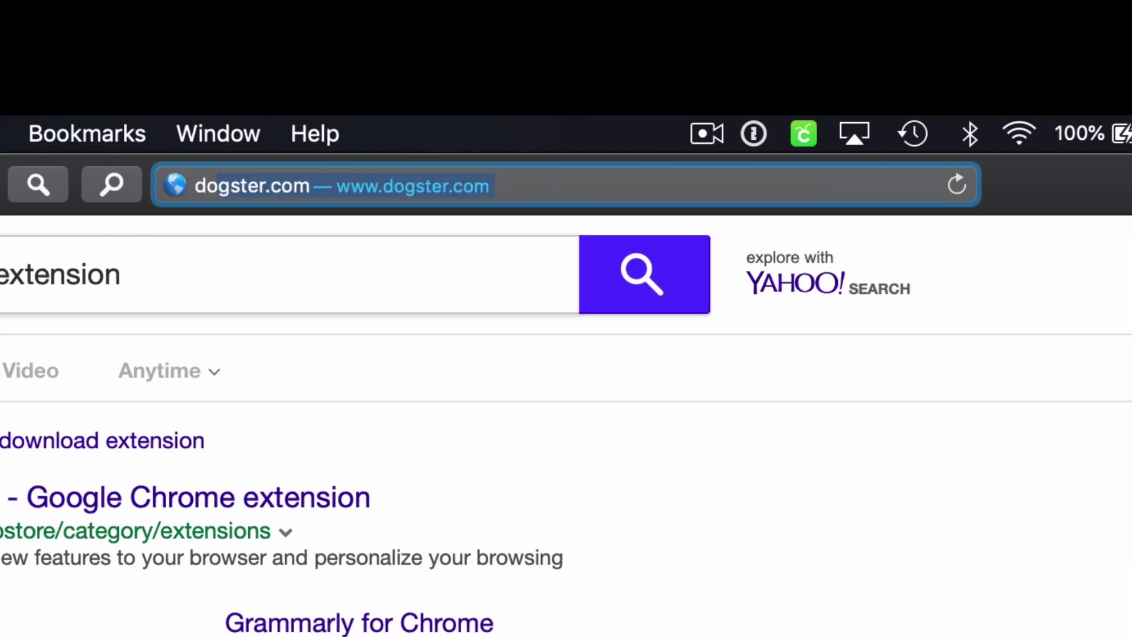
type("d chrome")
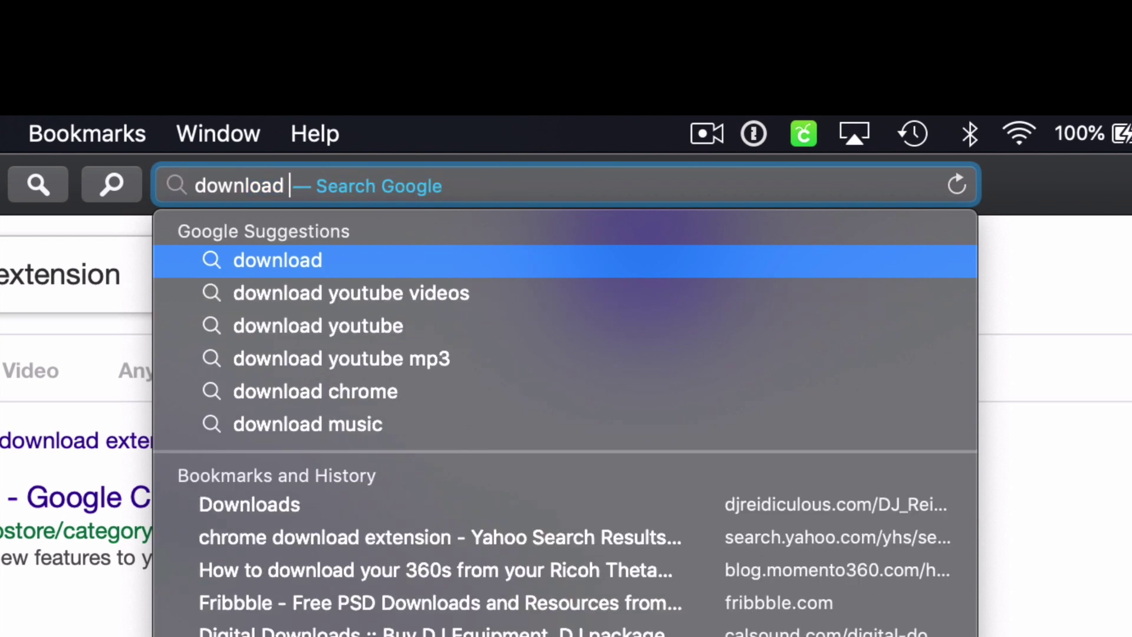
key("Return")
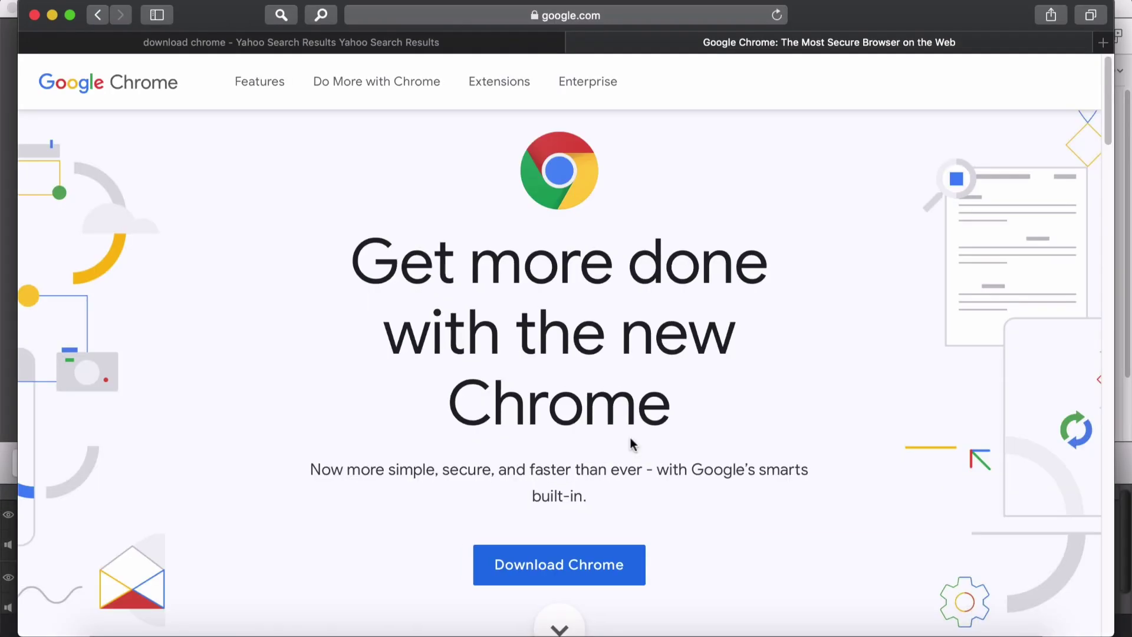
scroll(586, 411, "down", 3)
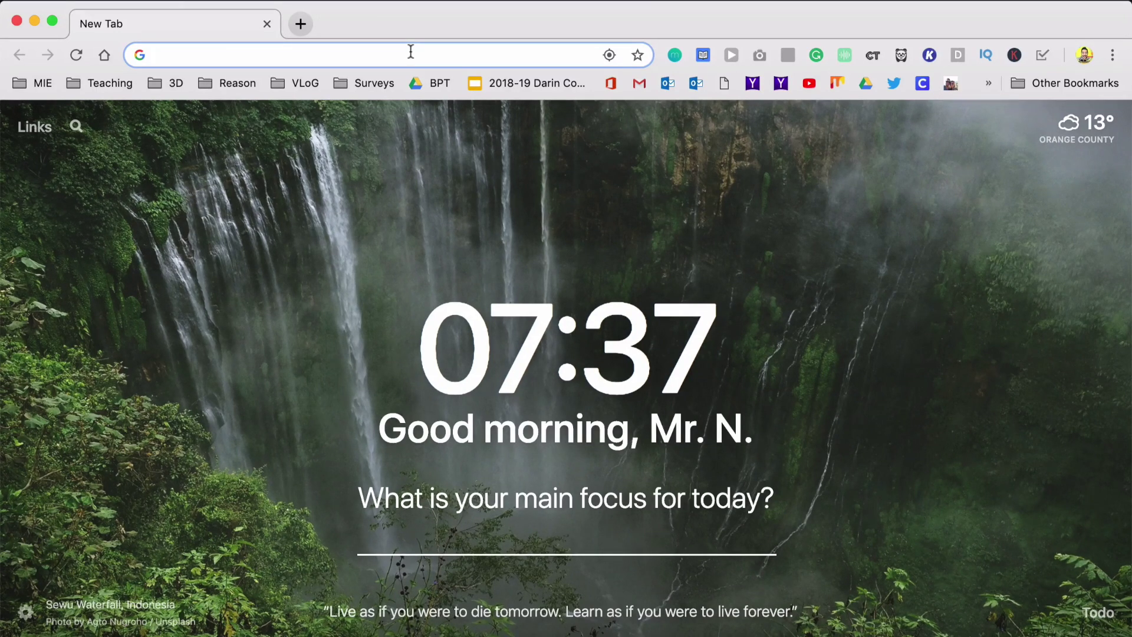
Search the omnibox for 'chrome web sto' and open the Chrome Web Store.
type("chrome")
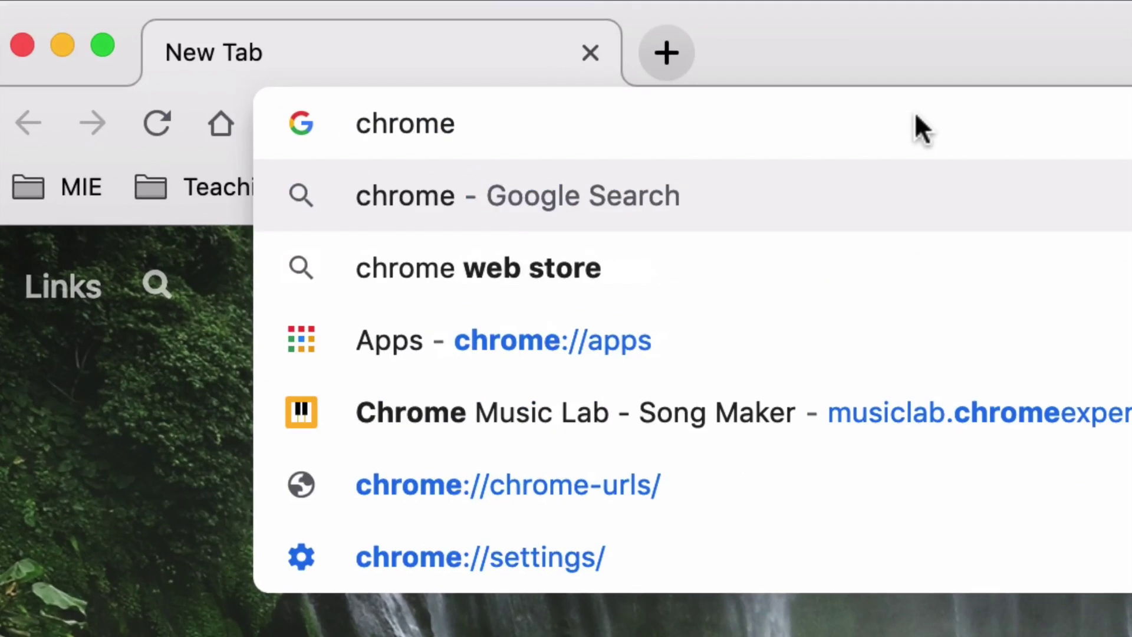
type(" web sto")
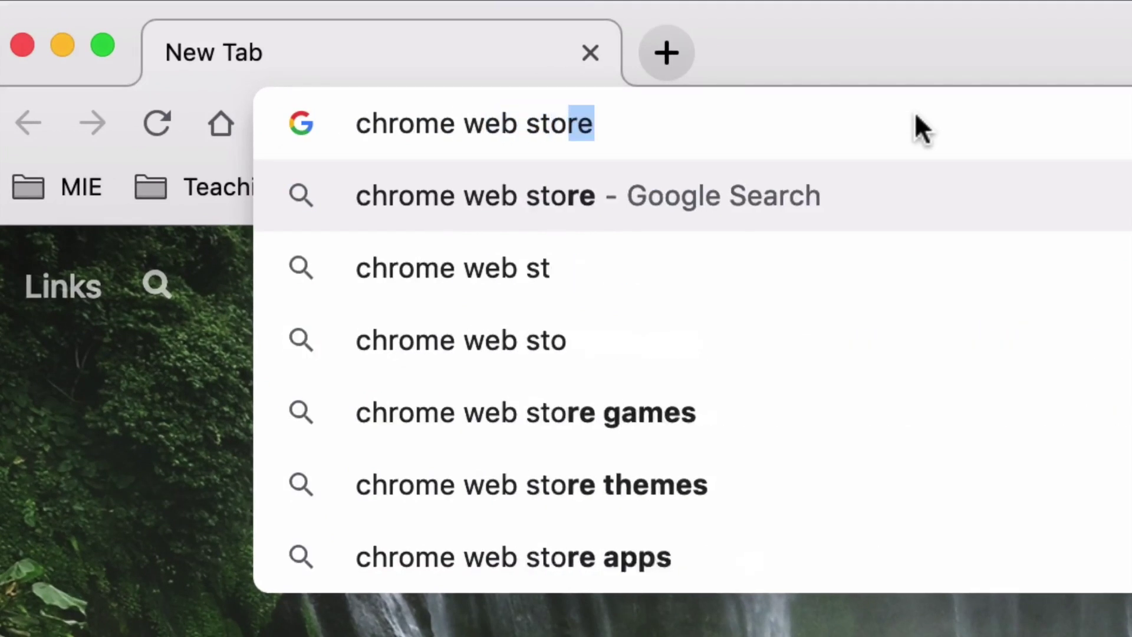
key("Return")
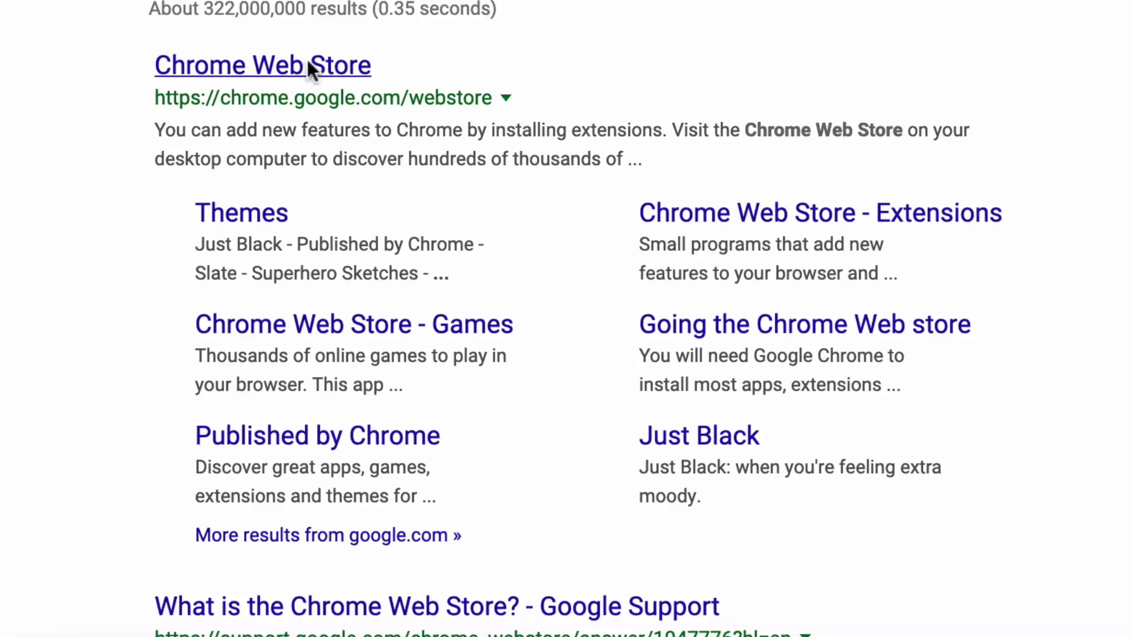
left_click(309, 64)
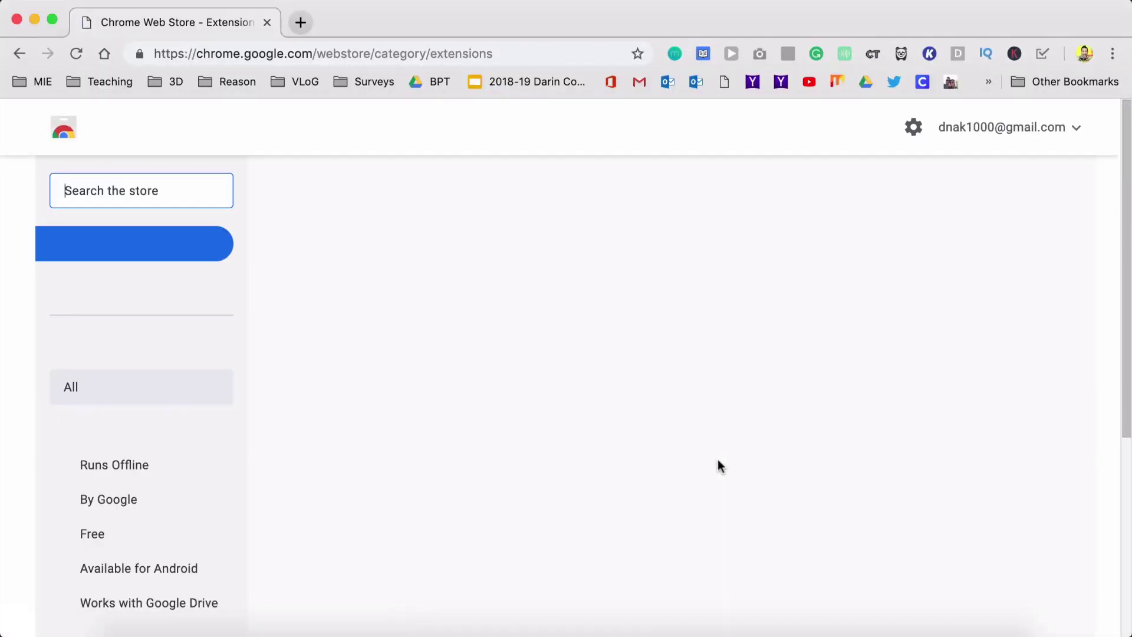
Browse the store's extension categories and bring up the Momentum slide in the featured carousel.
scroll(718, 461, "down", 5)
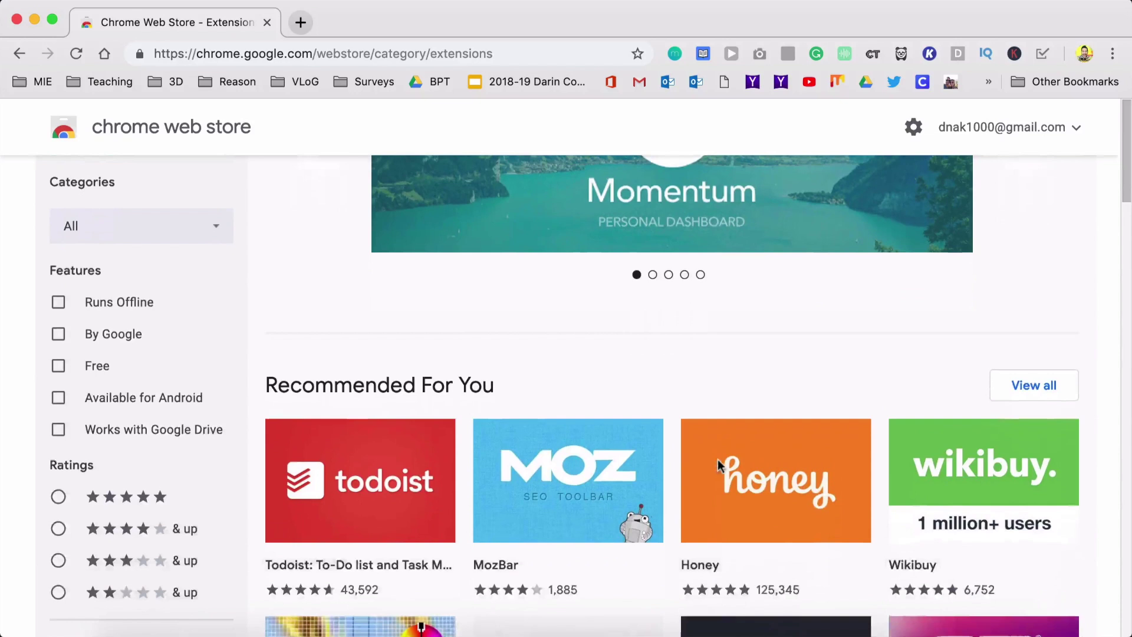
scroll(716, 458, "down", 10)
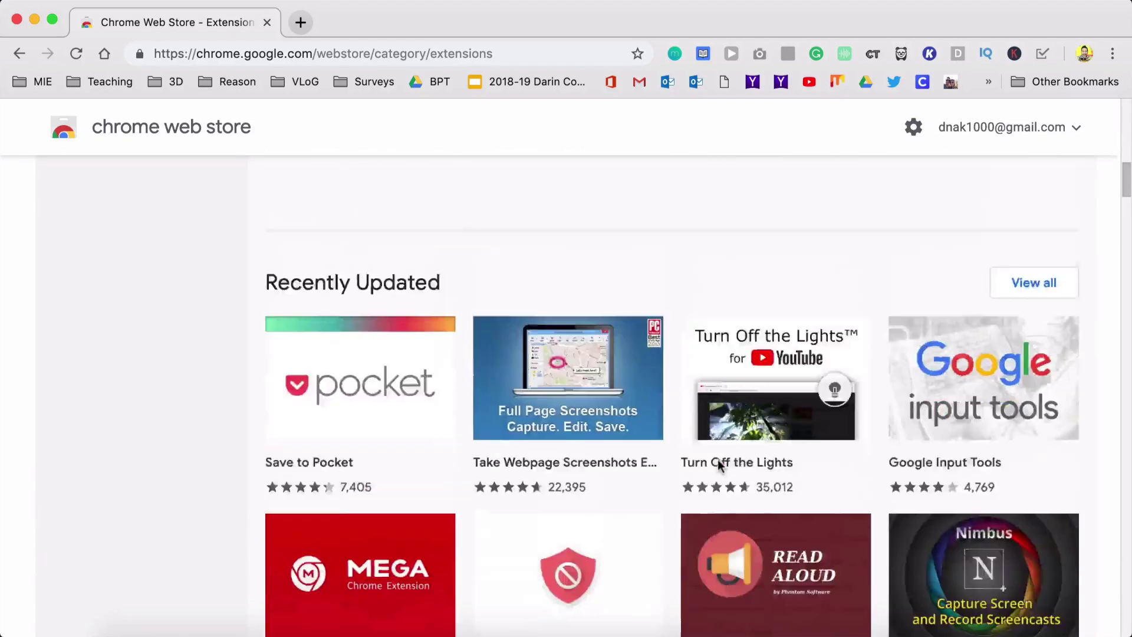
scroll(718, 461, "down", 15)
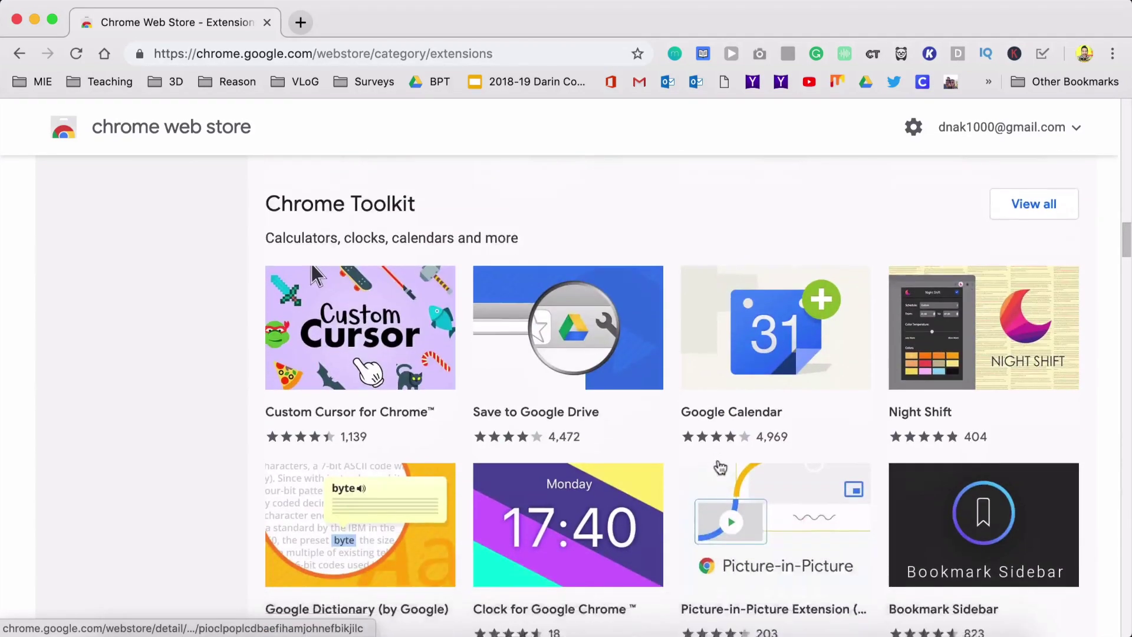
scroll(720, 467, "down", 20)
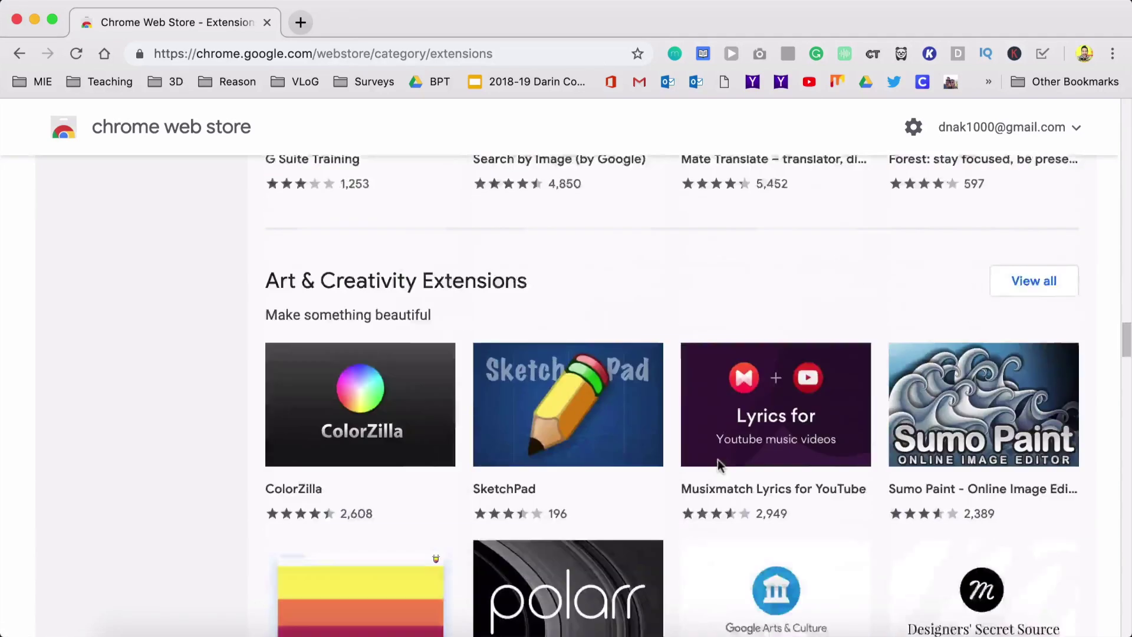
scroll(719, 466, "down", 20)
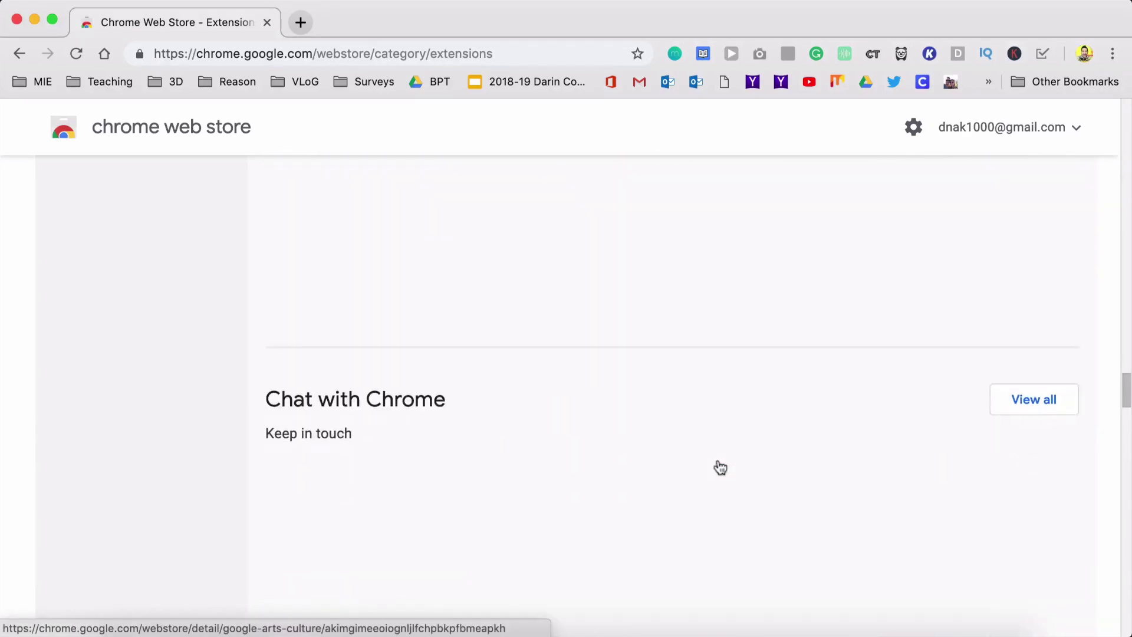
scroll(719, 467, "up", 10)
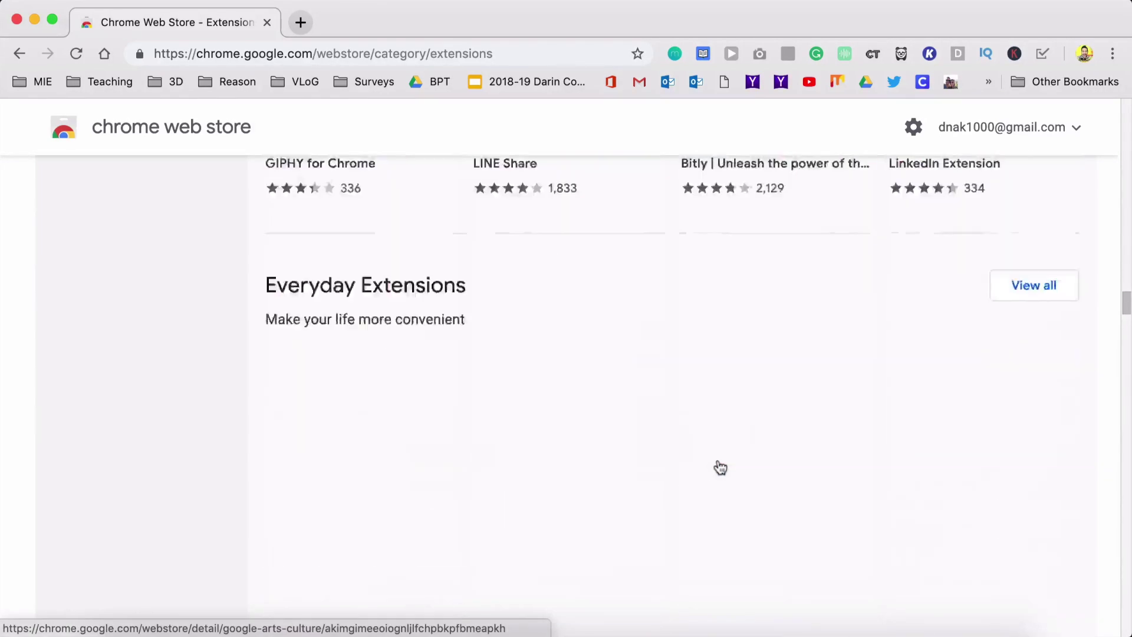
scroll(720, 467, "down", 10)
scroll(720, 467, "up", 20)
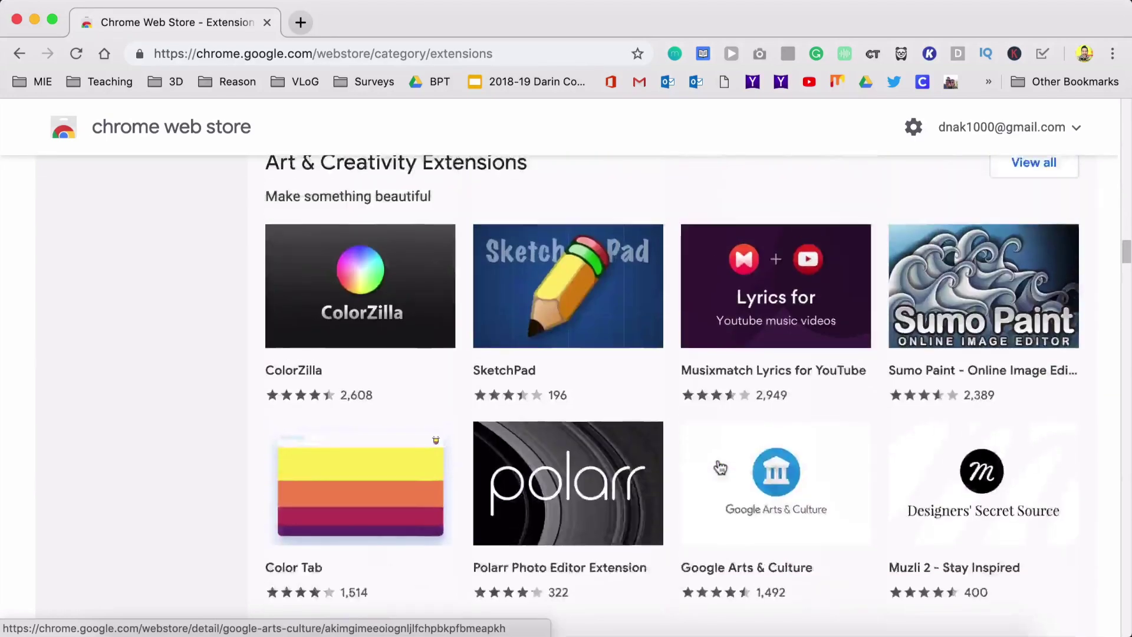
scroll(719, 467, "up", 20)
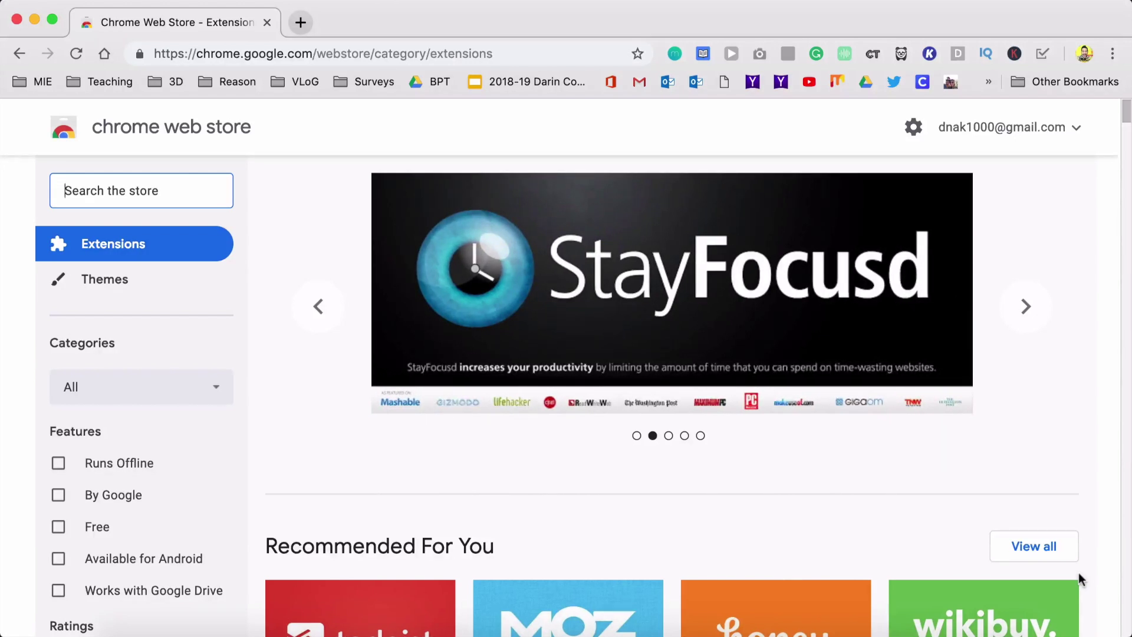
left_click(636, 436)
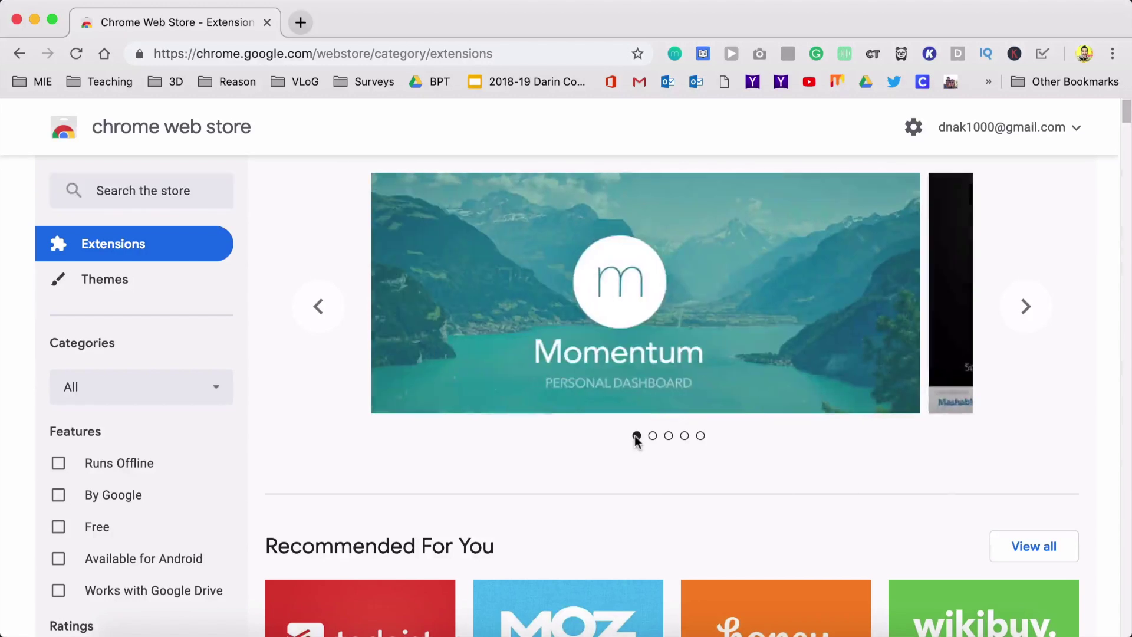
mouse_move(761, 366)
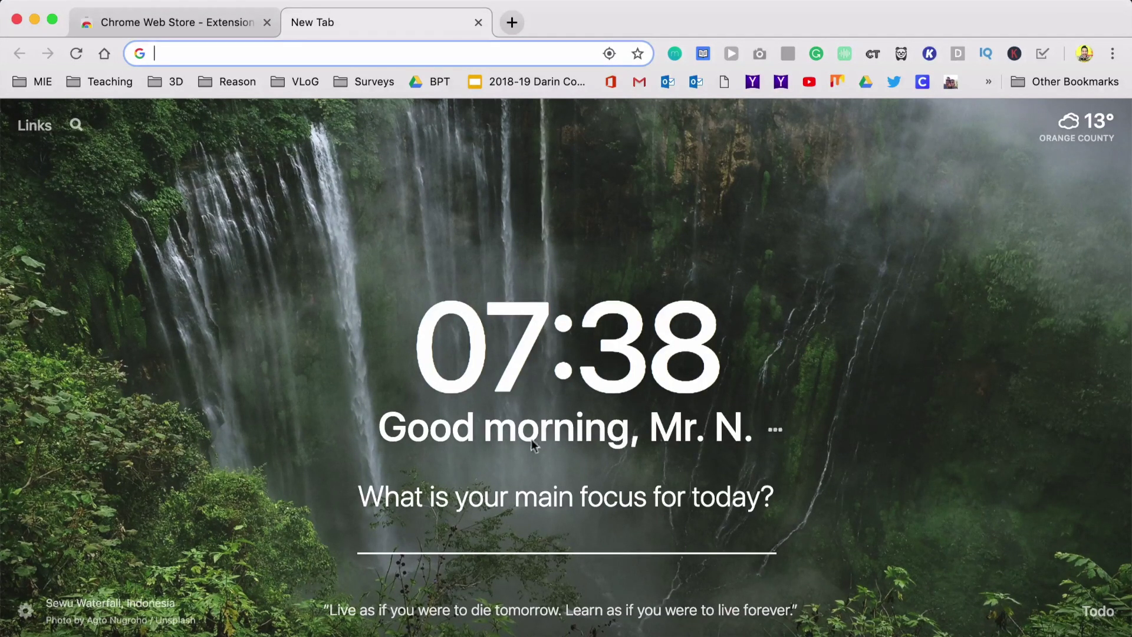
Enter TeacherTubing as Momentum's main focus for today, correcting the mistyped TeacherTuber.
left_click(512, 543)
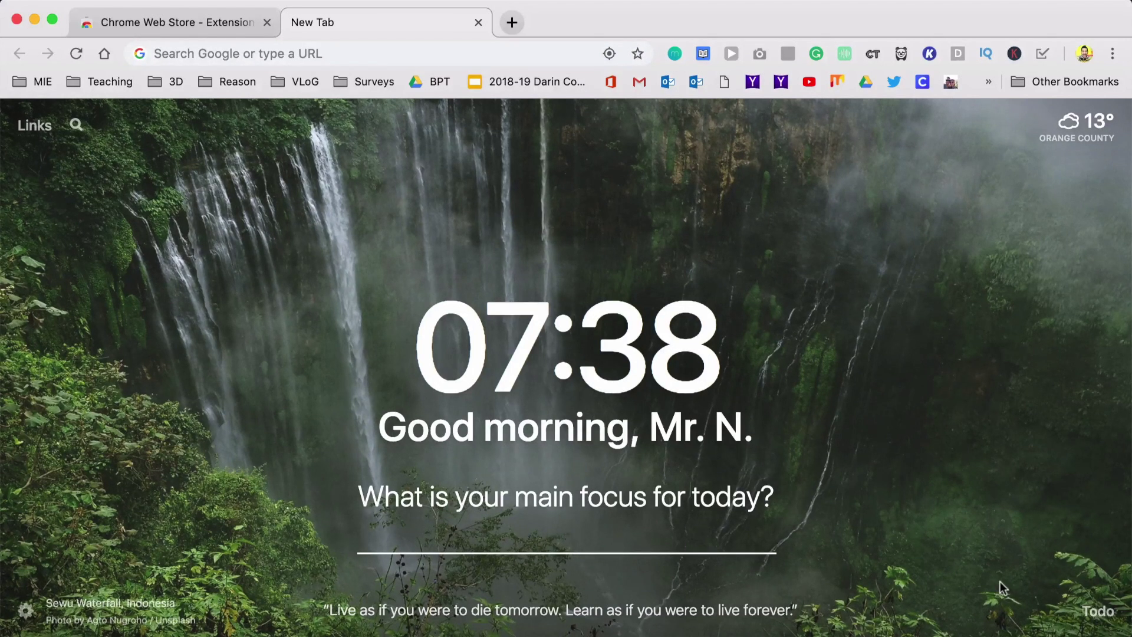
type("TeacherT")
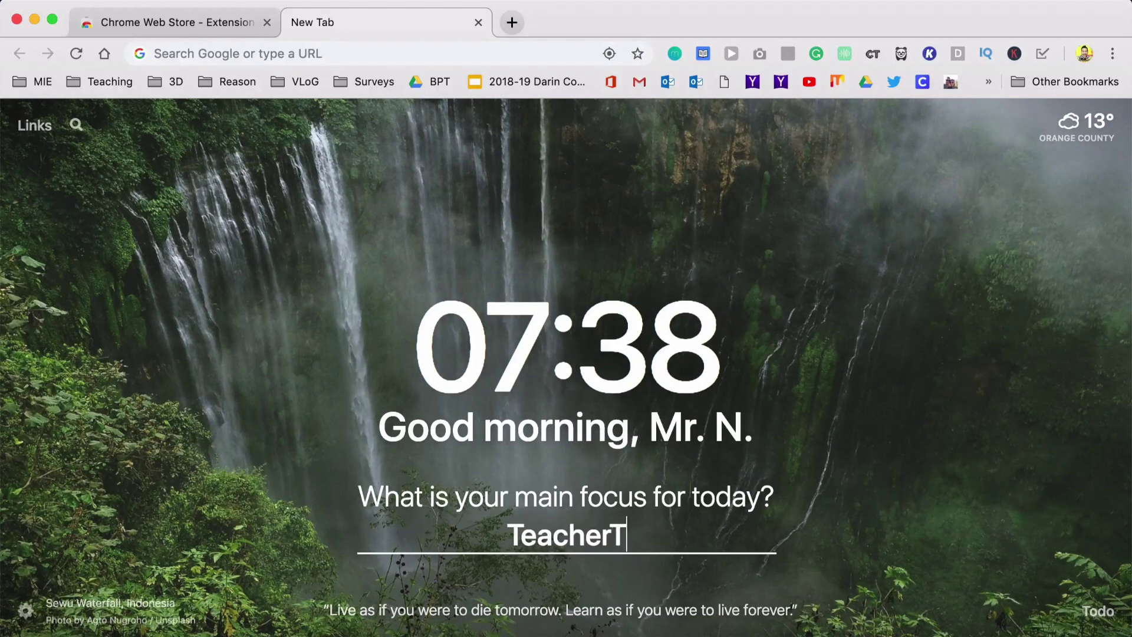
type("ubing")
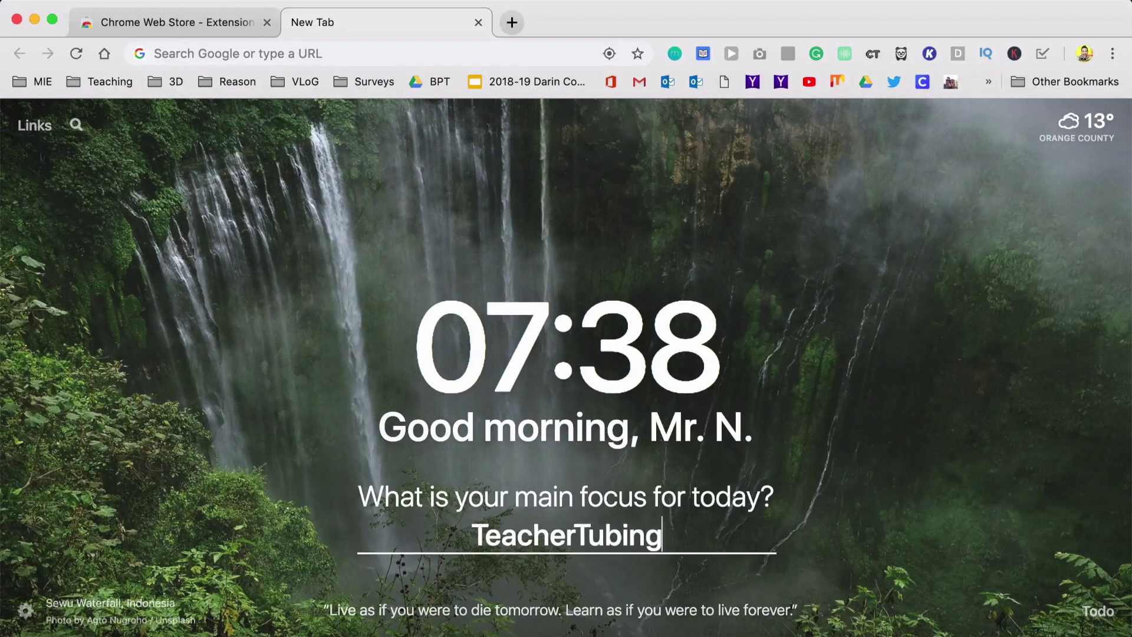
key("Return")
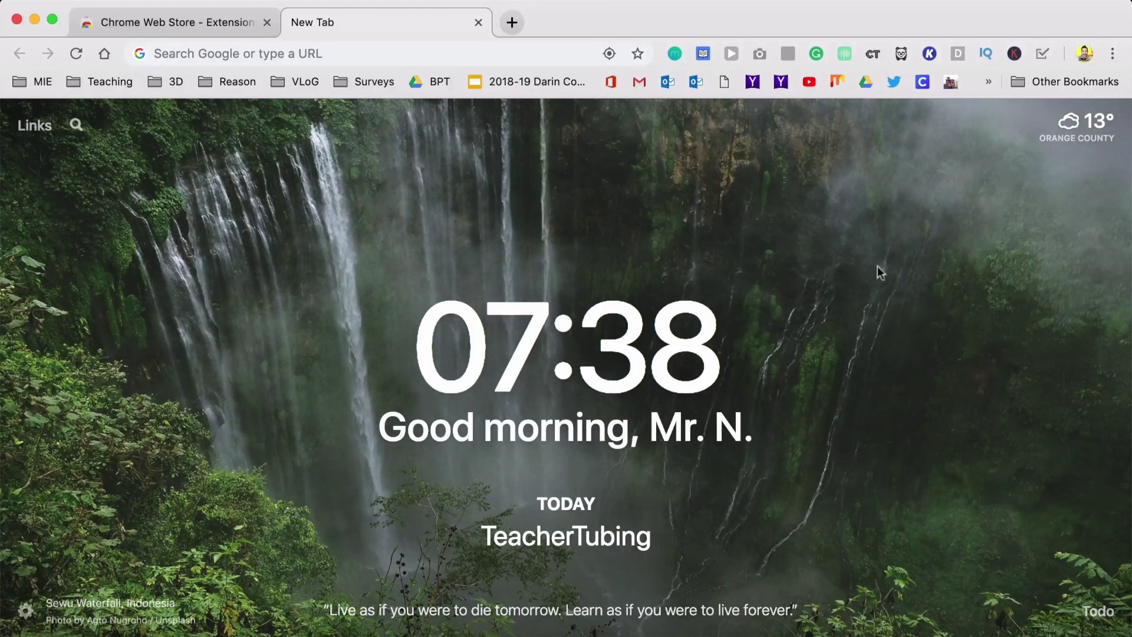
mouse_move(330, 602)
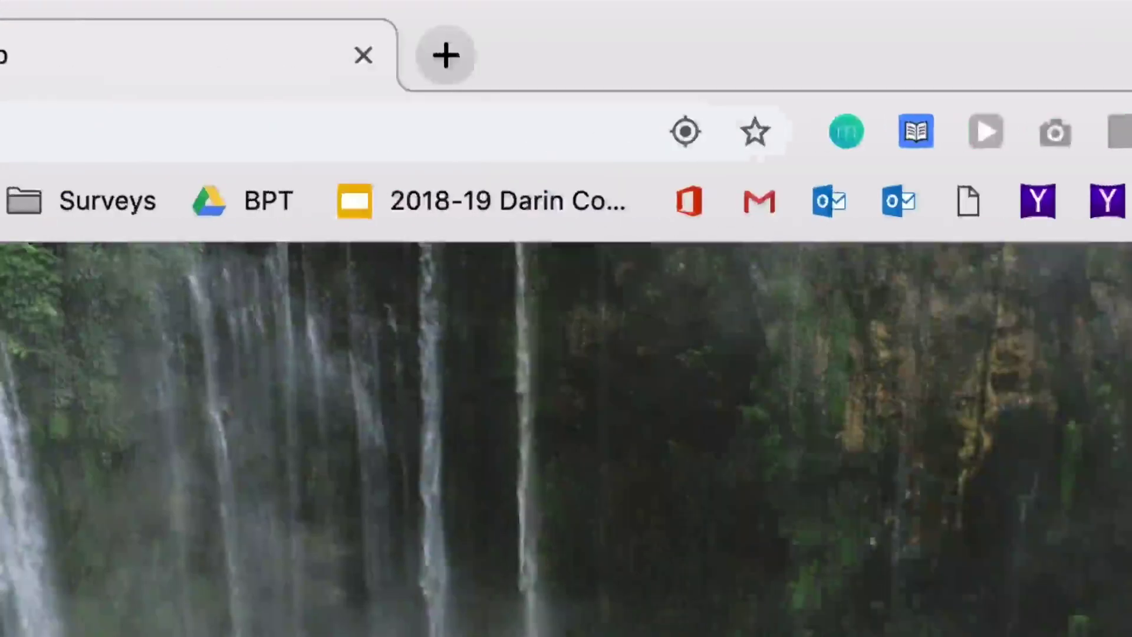
Back in the Web Store tab, search 'just read' and open the Just Read listing.
key("ctrl+shift+Tab")
left_click(463, 471)
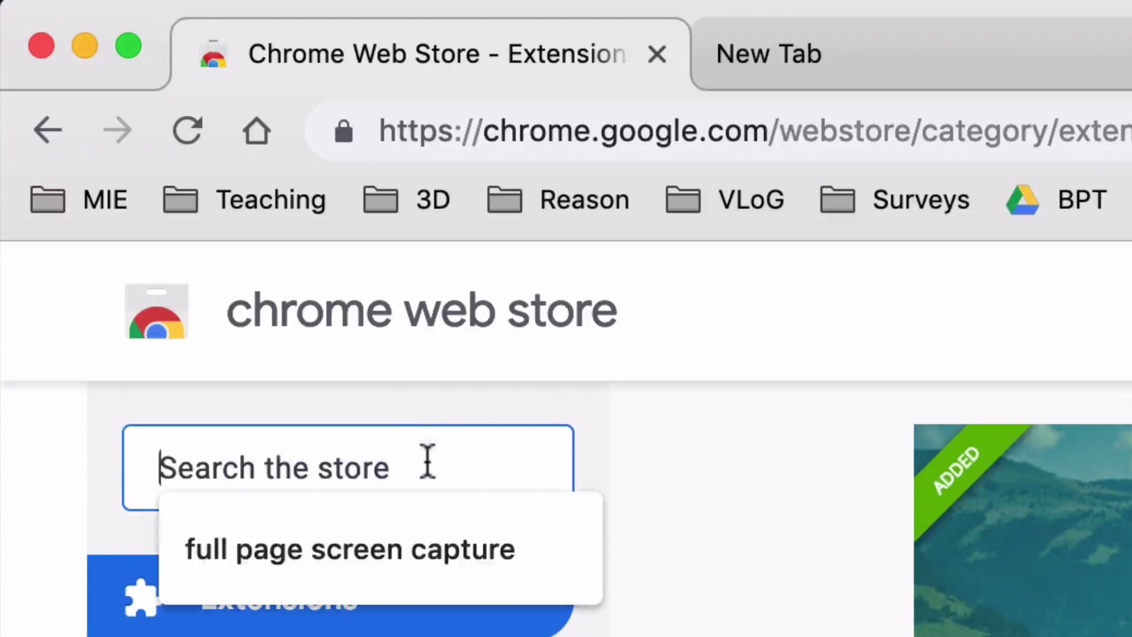
type("just read")
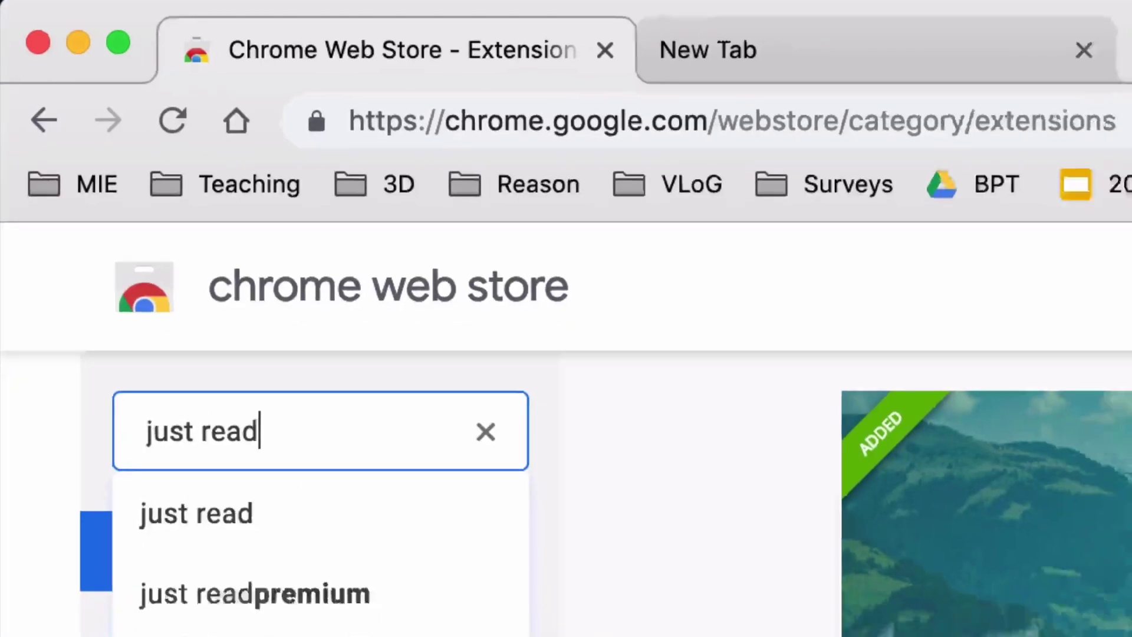
key("Return")
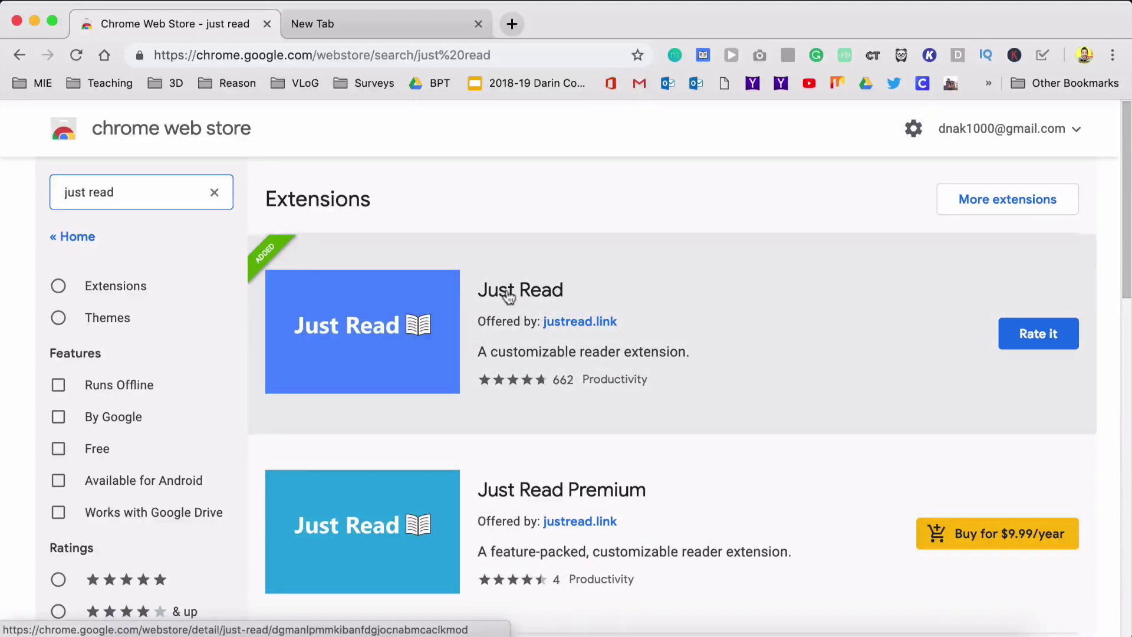
left_click(508, 296)
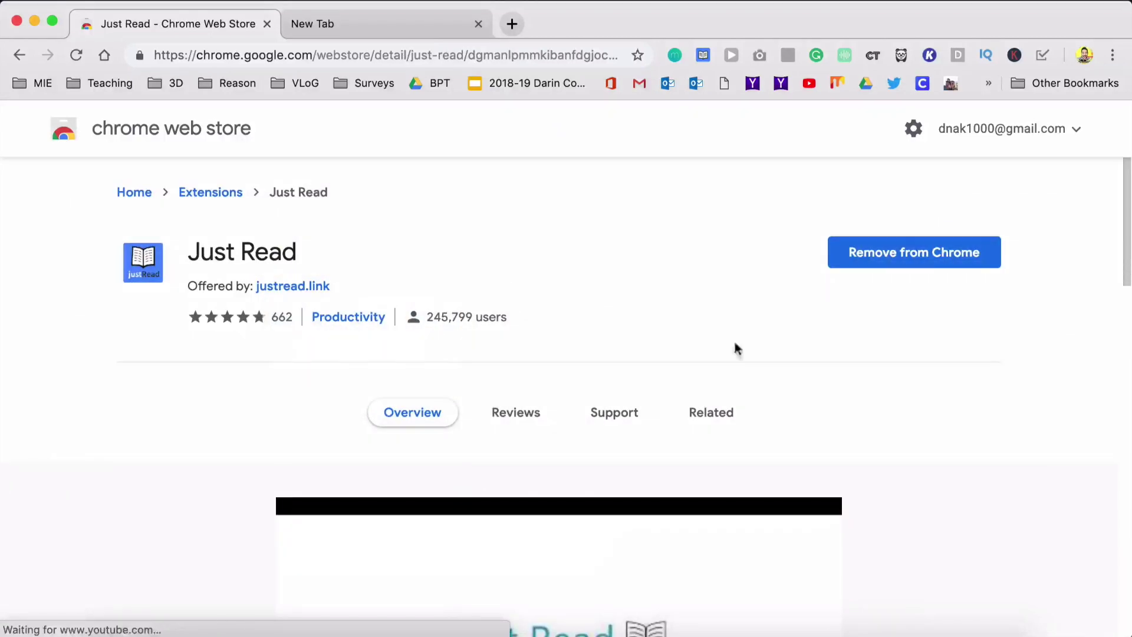
Review Just Read's details page, then return to the Momentum new tab's address bar.
scroll(924, 483, "down", 5)
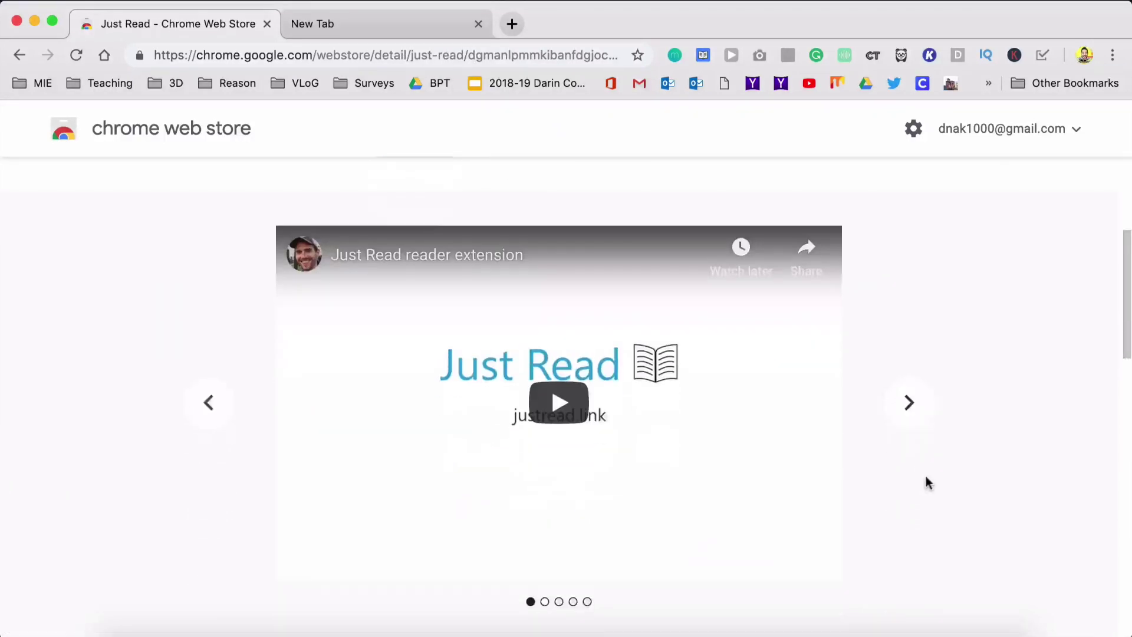
scroll(926, 482, "down", 6)
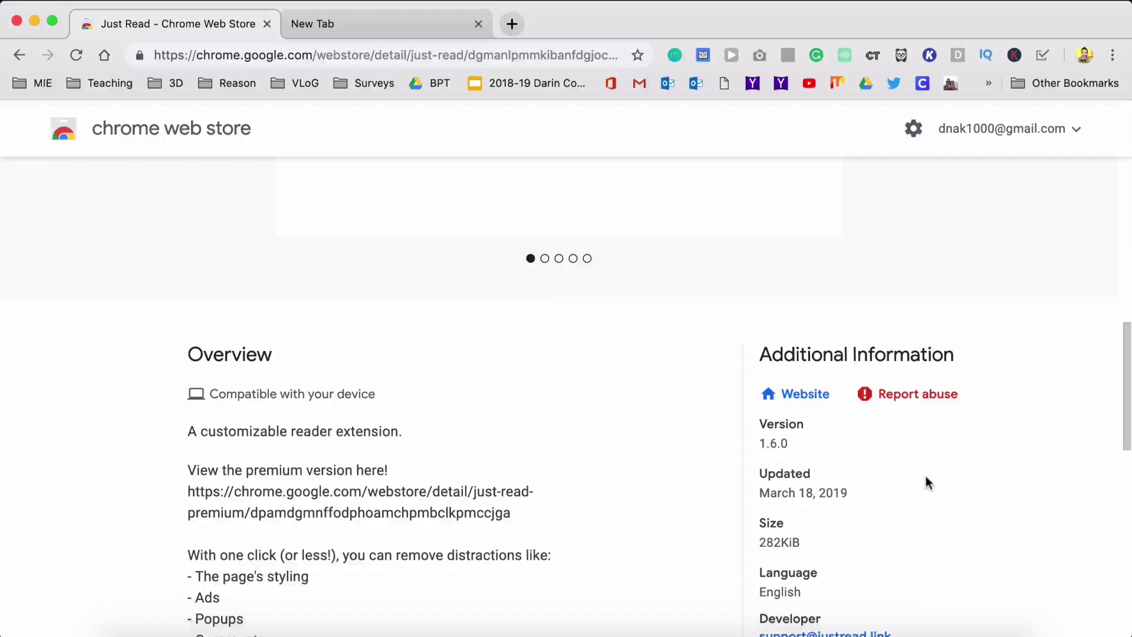
scroll(926, 482, "down", 5)
scroll(925, 482, "up", 3)
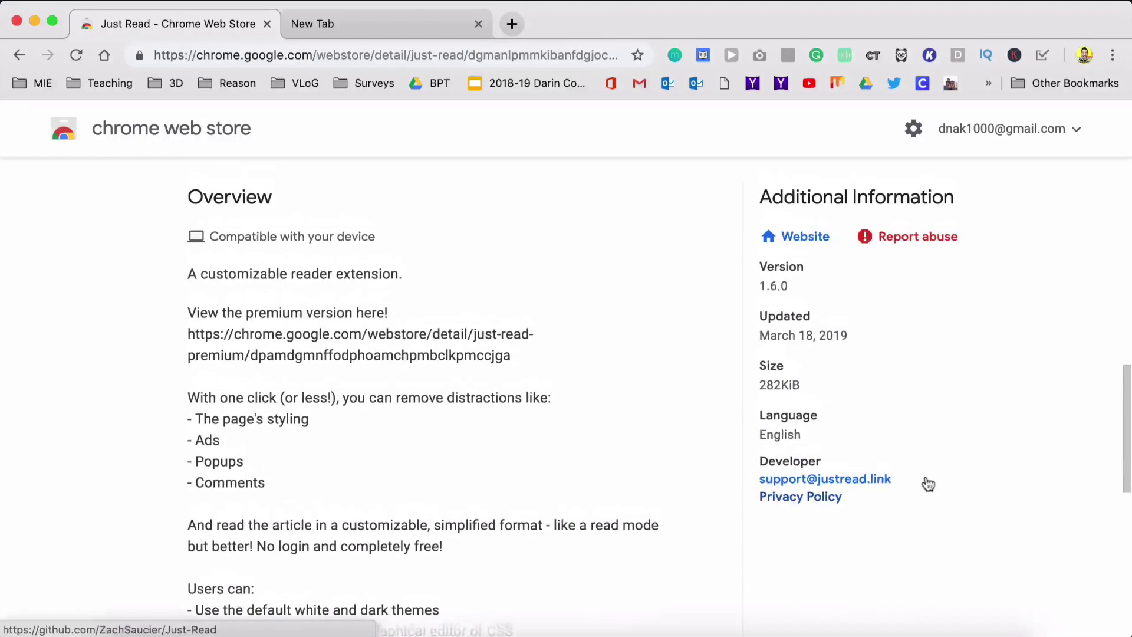
scroll(928, 483, "down", 7)
scroll(928, 484, "up", 8)
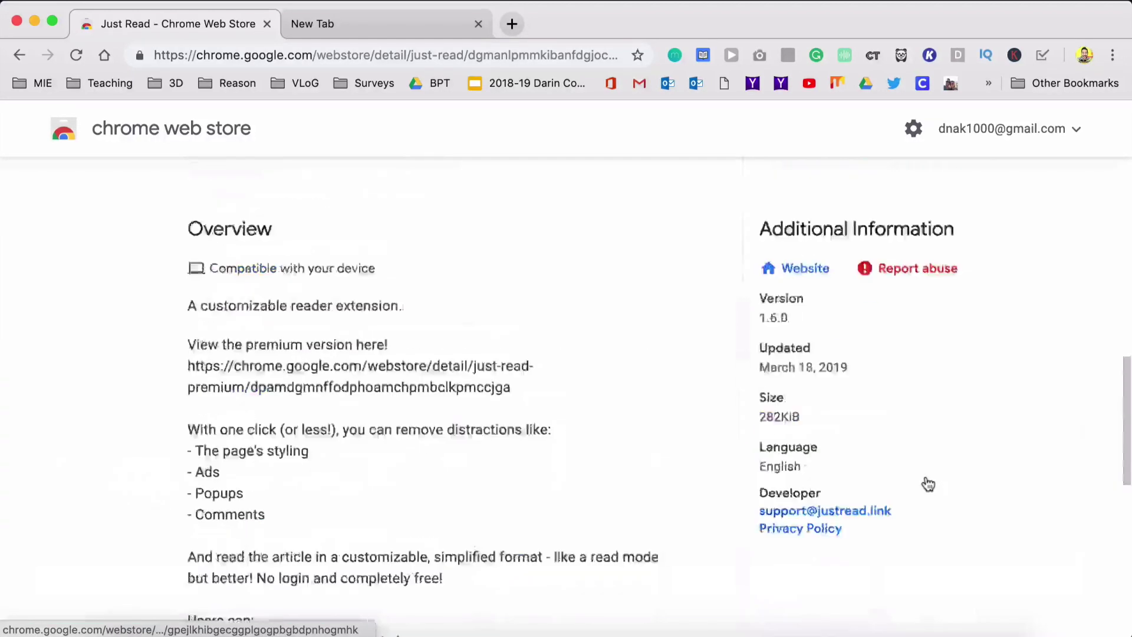
scroll(926, 483, "up", 10)
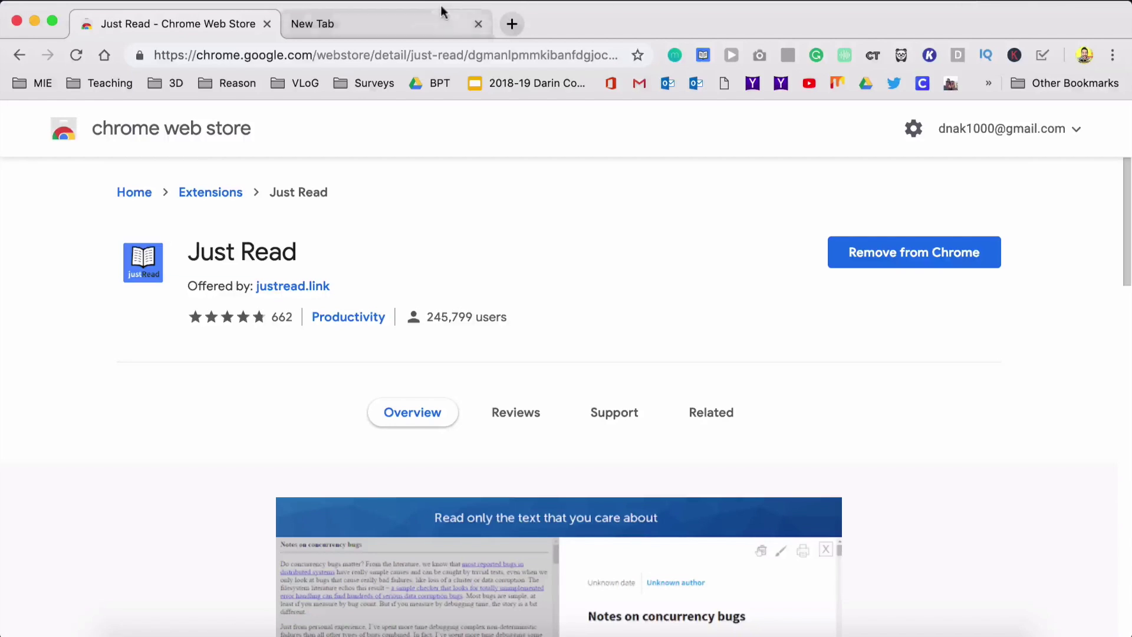
left_click(419, 24)
left_click(434, 53)
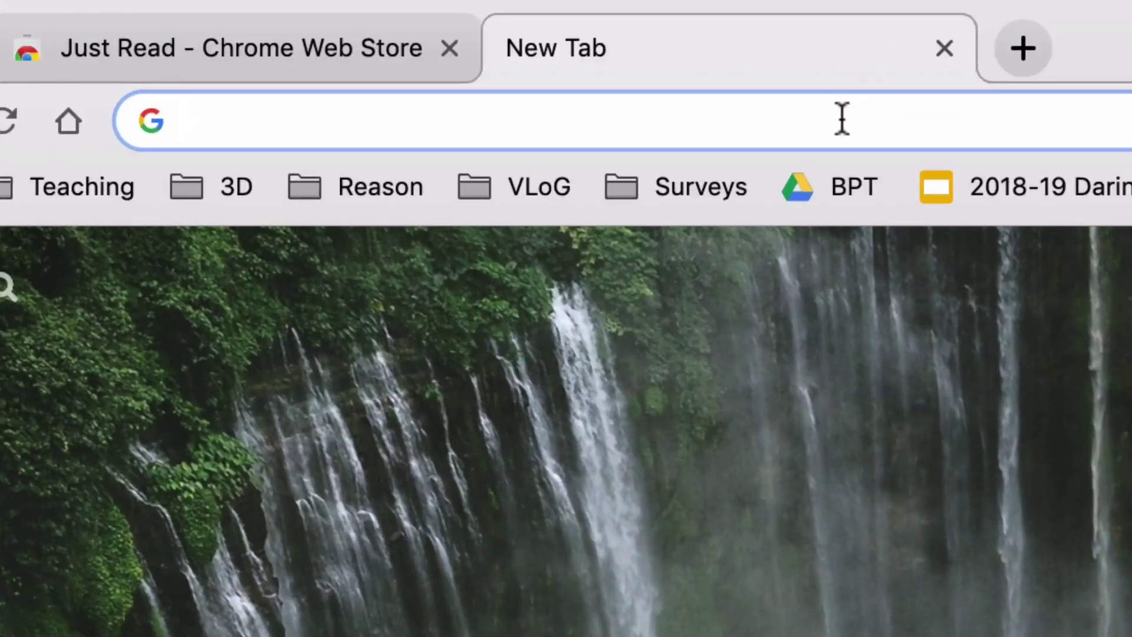
Go to ocregister.com via the 'oc' suggestion and open its Sports section.
type("ocregister.com")
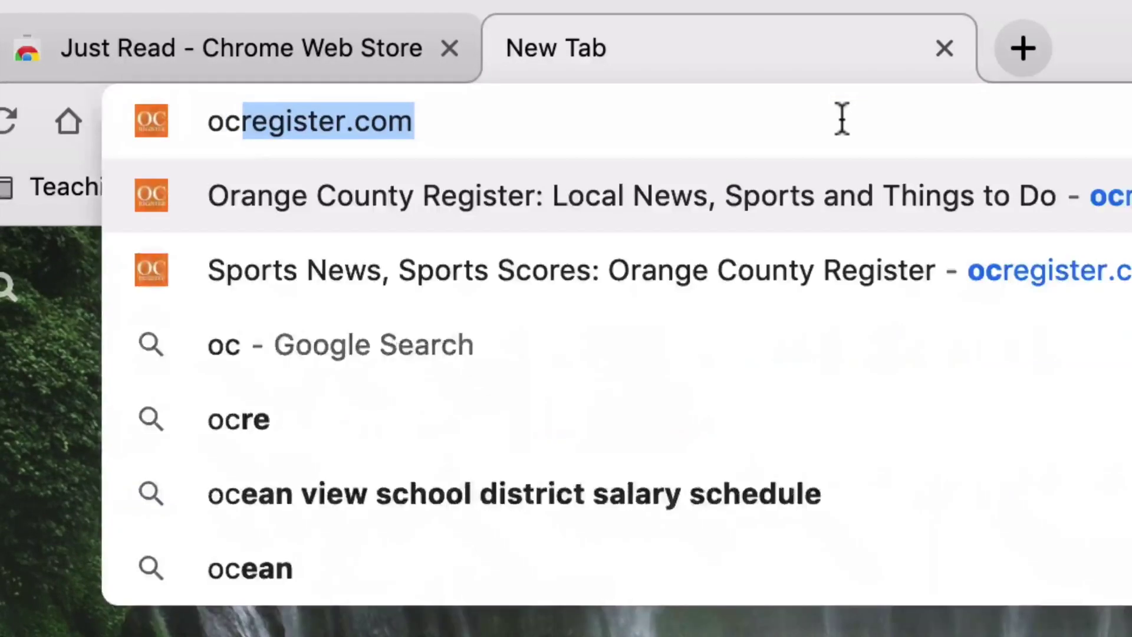
key("Return")
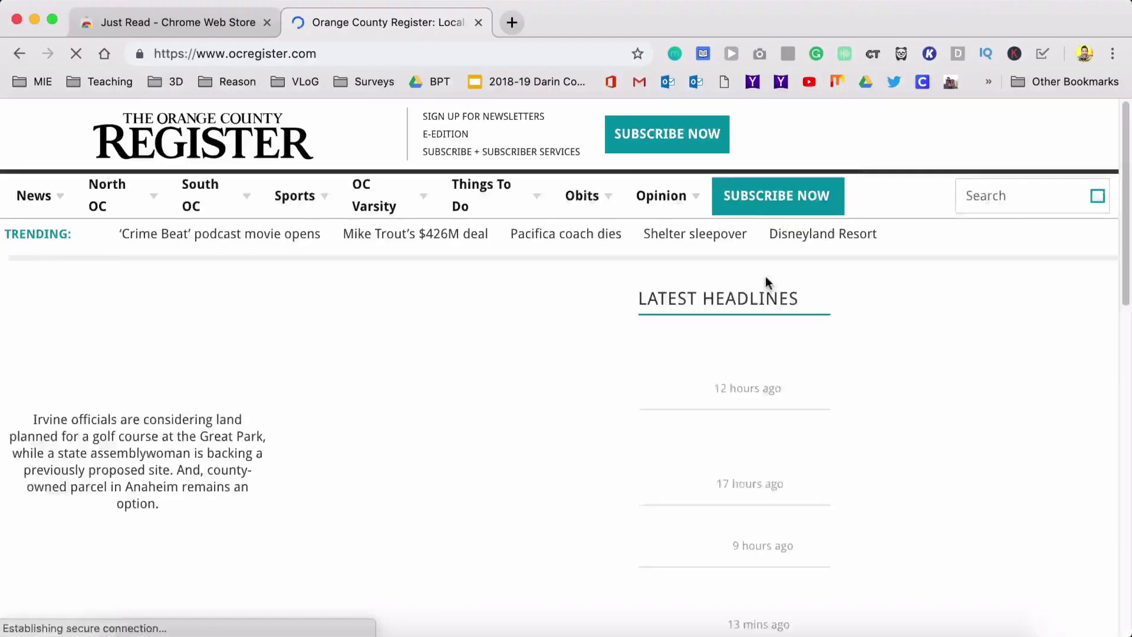
left_click(299, 201)
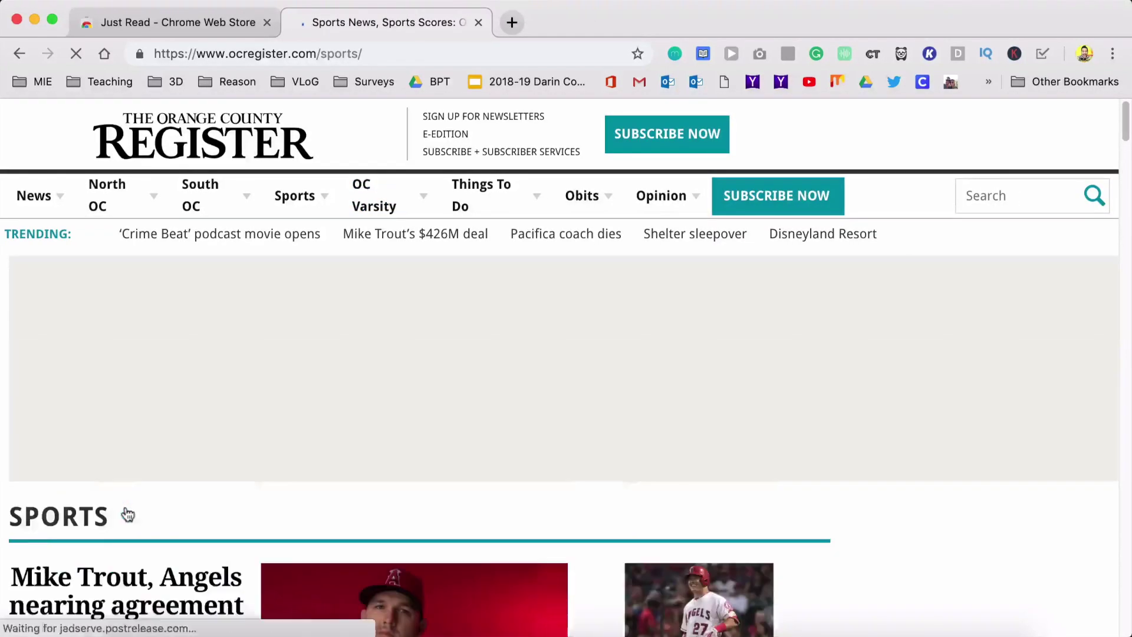
scroll(710, 463, "down", 5)
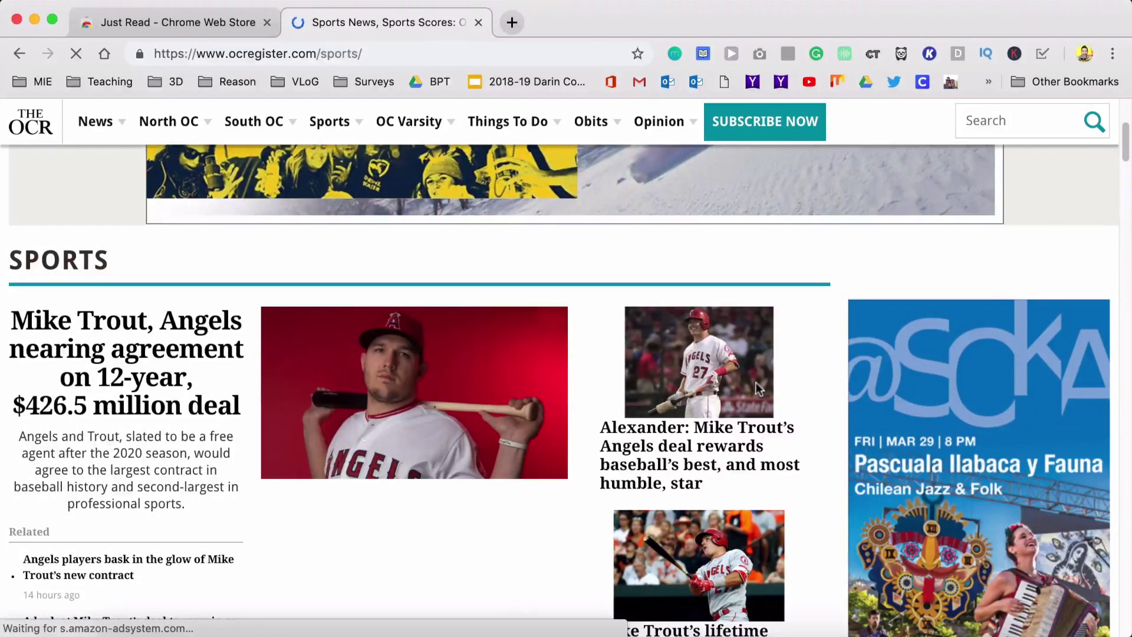
Open the Mike Trout $426.5 million Angels contract article and scroll through it.
left_click(175, 375)
scroll(824, 424, "down", 5)
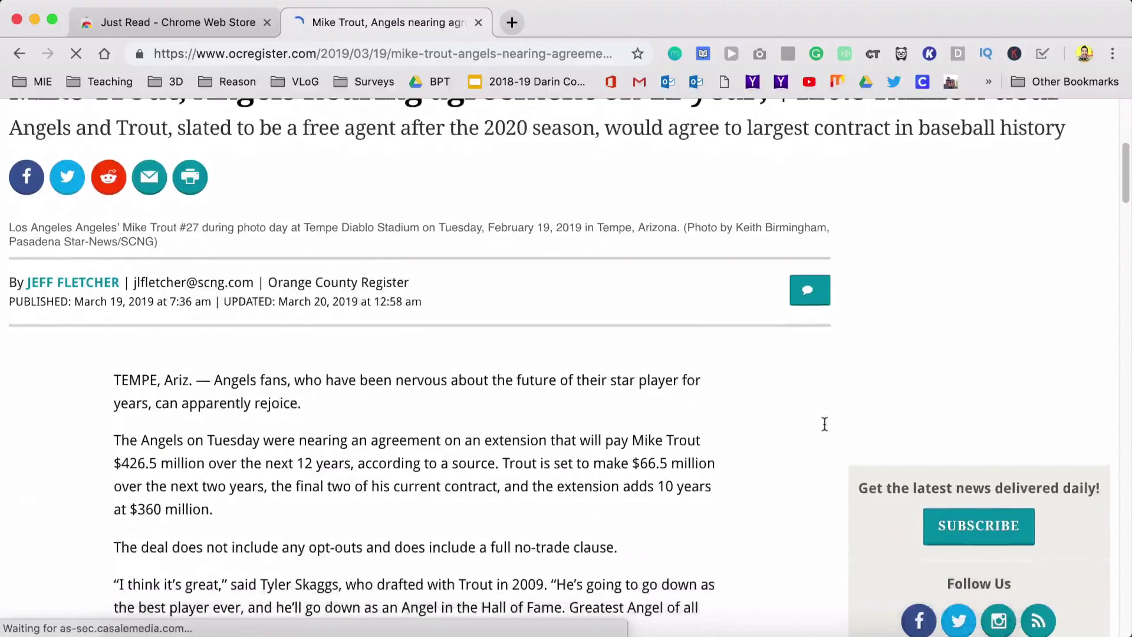
scroll(824, 423, "down", 10)
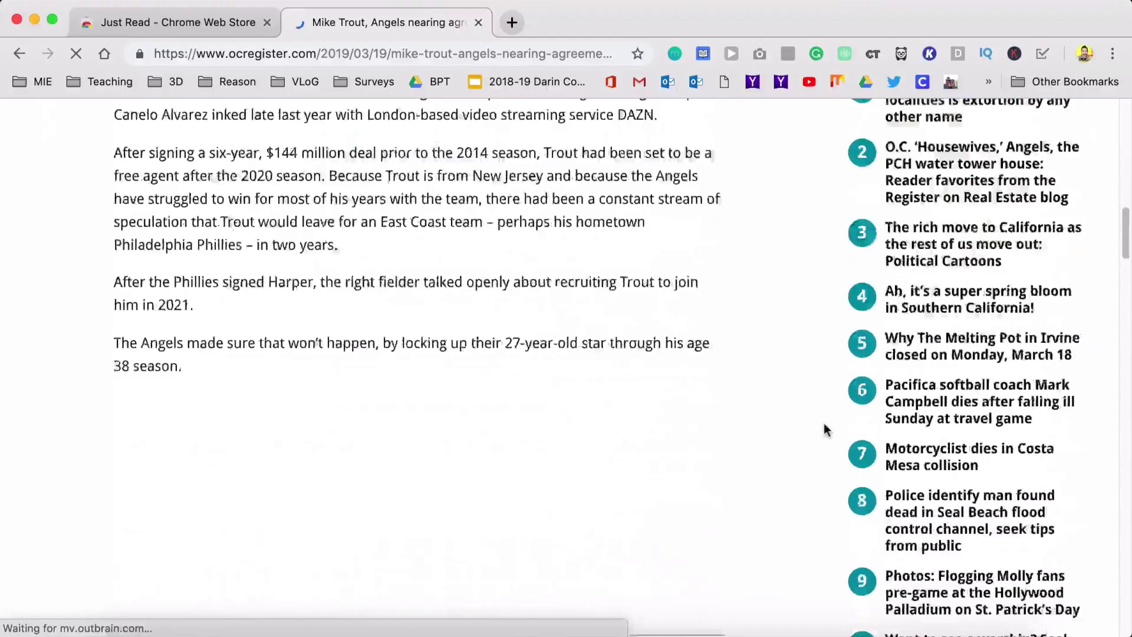
scroll(824, 429, "down", 10)
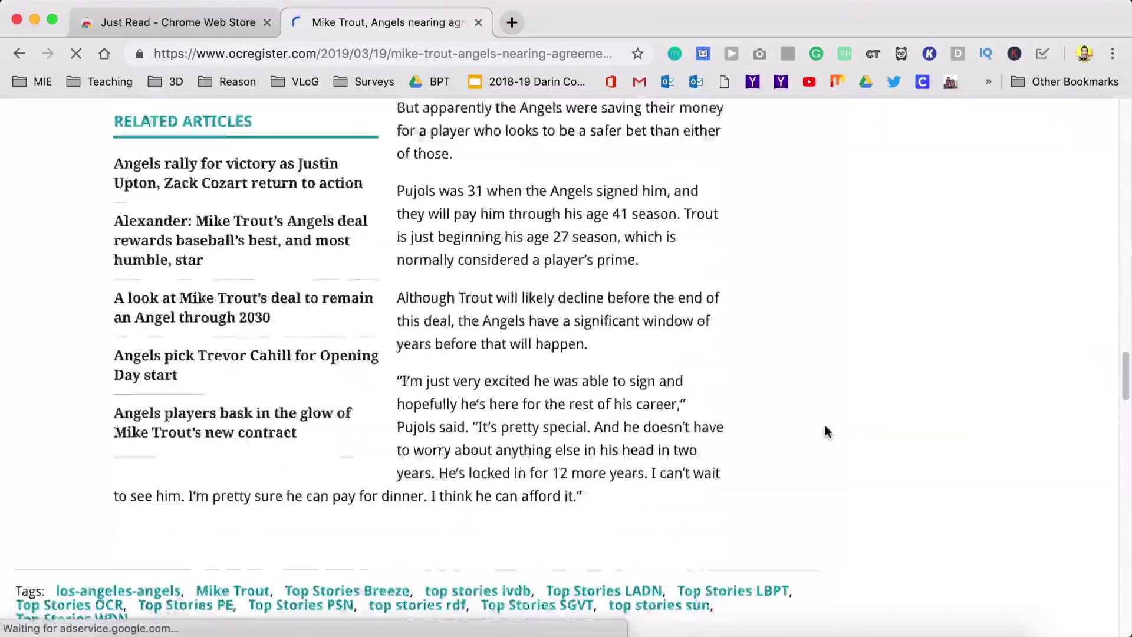
scroll(824, 431, "down", 3)
scroll(824, 431, "up", 15)
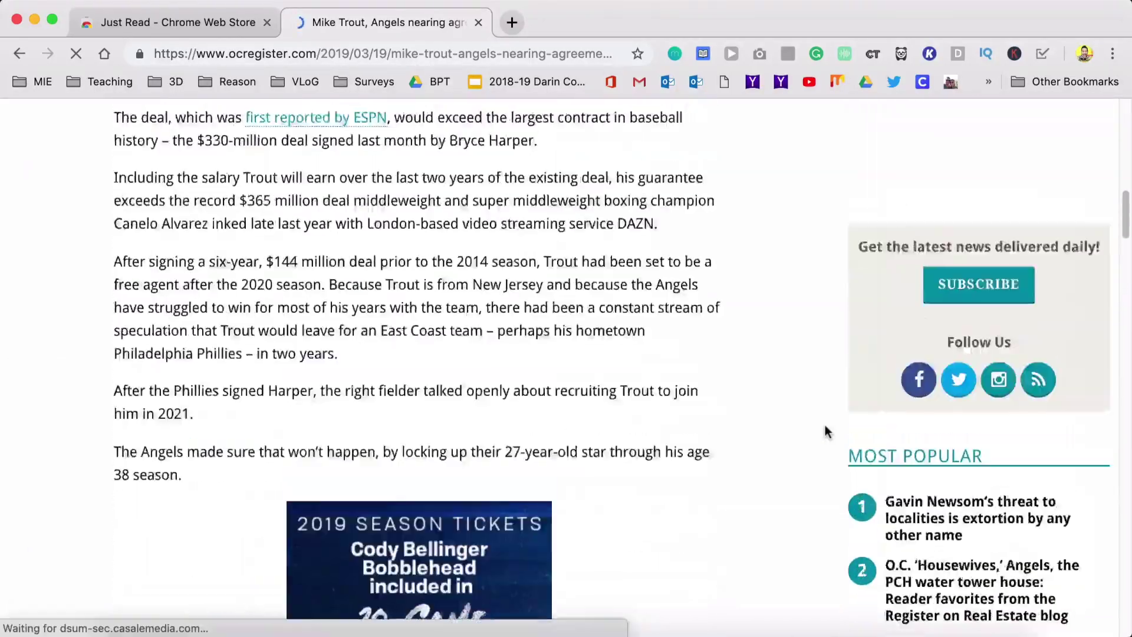
scroll(826, 432, "down", 4)
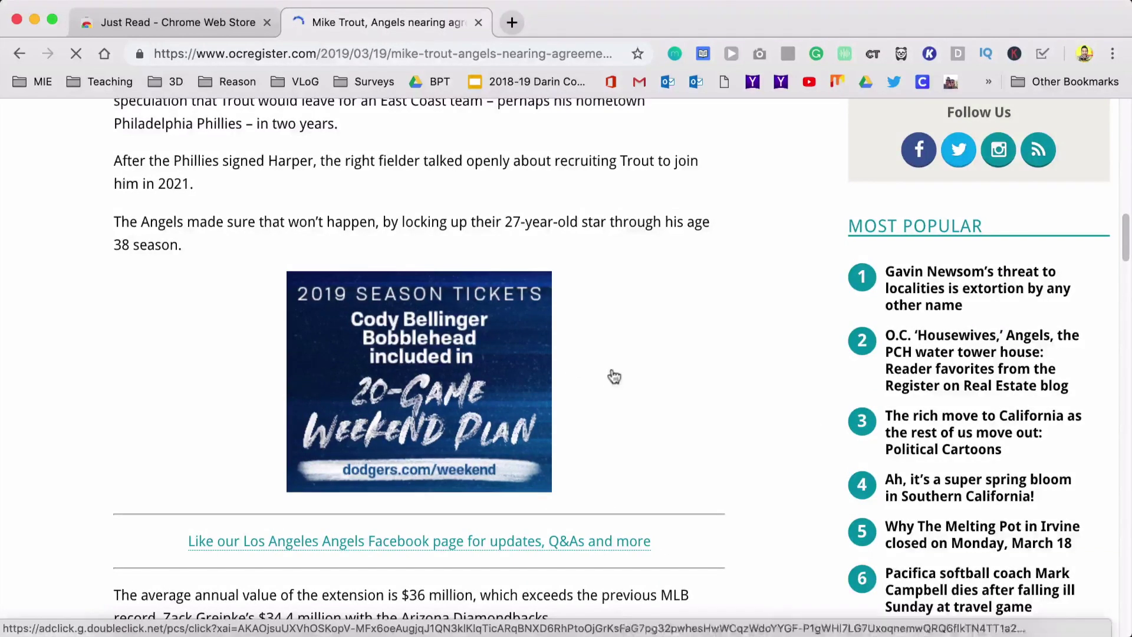
scroll(611, 374, "up", 12)
scroll(611, 374, "up", 10)
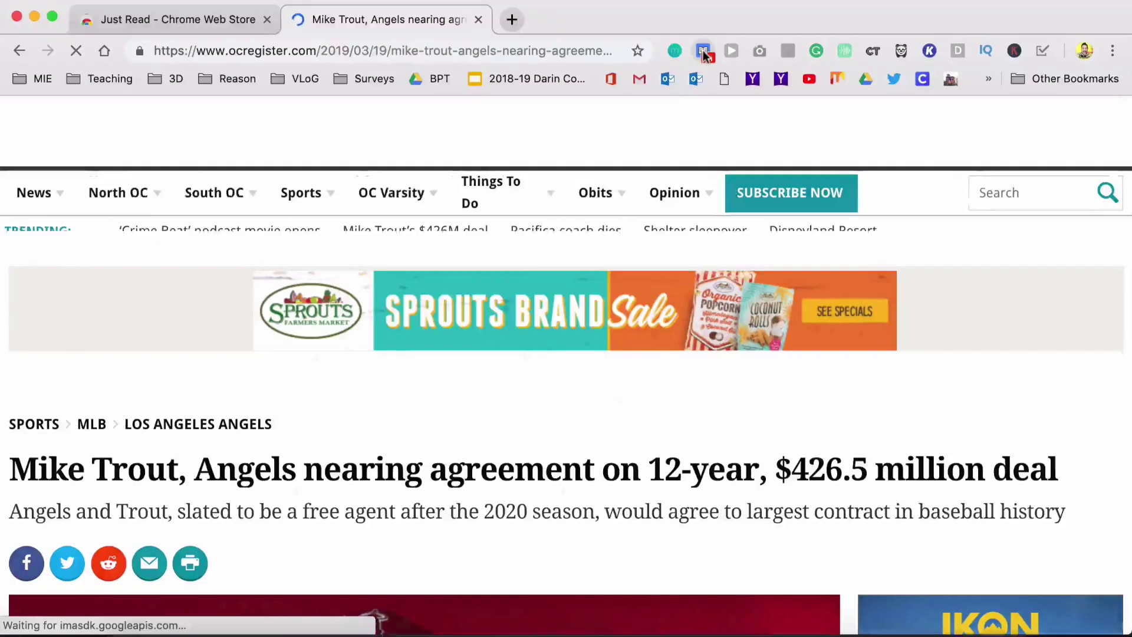
left_click(702, 51)
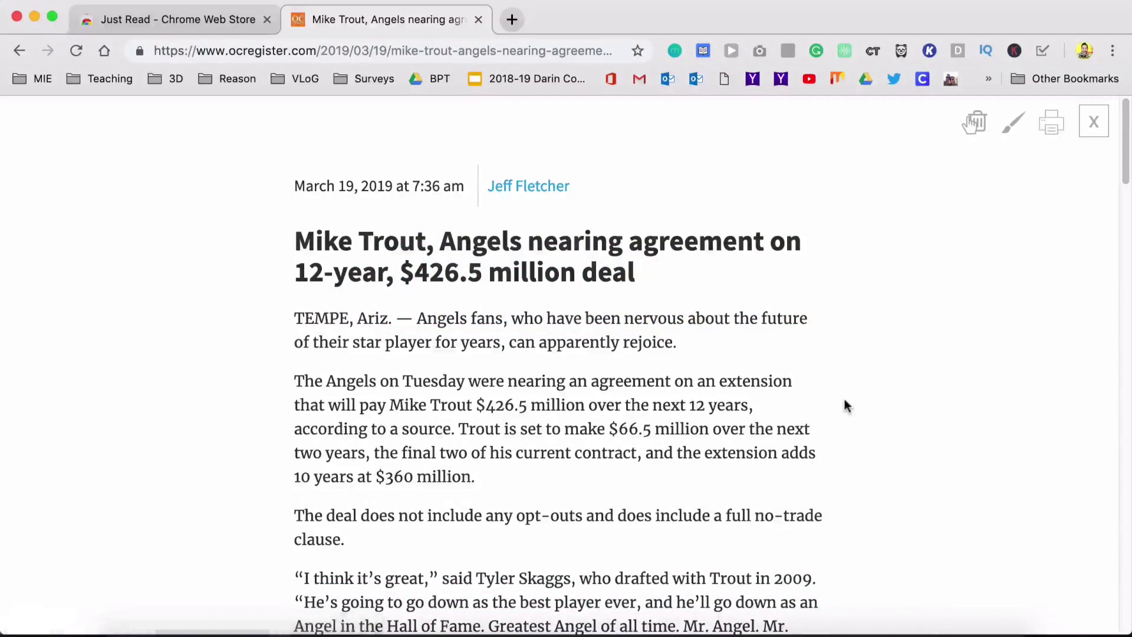
scroll(846, 406, "down", 12)
scroll(845, 406, "down", 20)
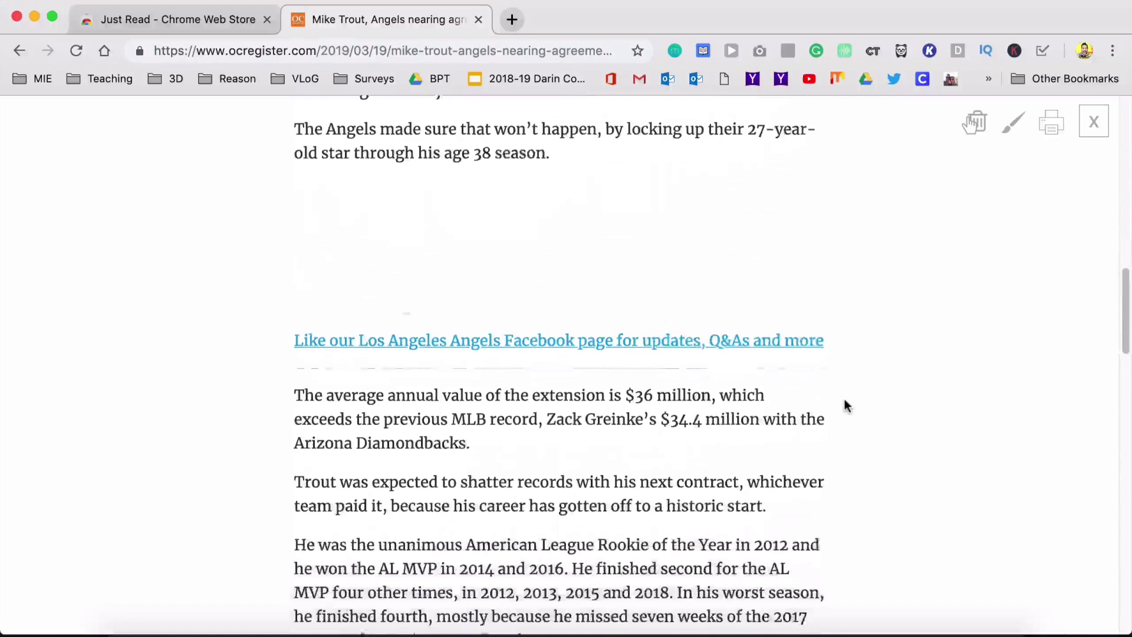
scroll(846, 405, "down", 6)
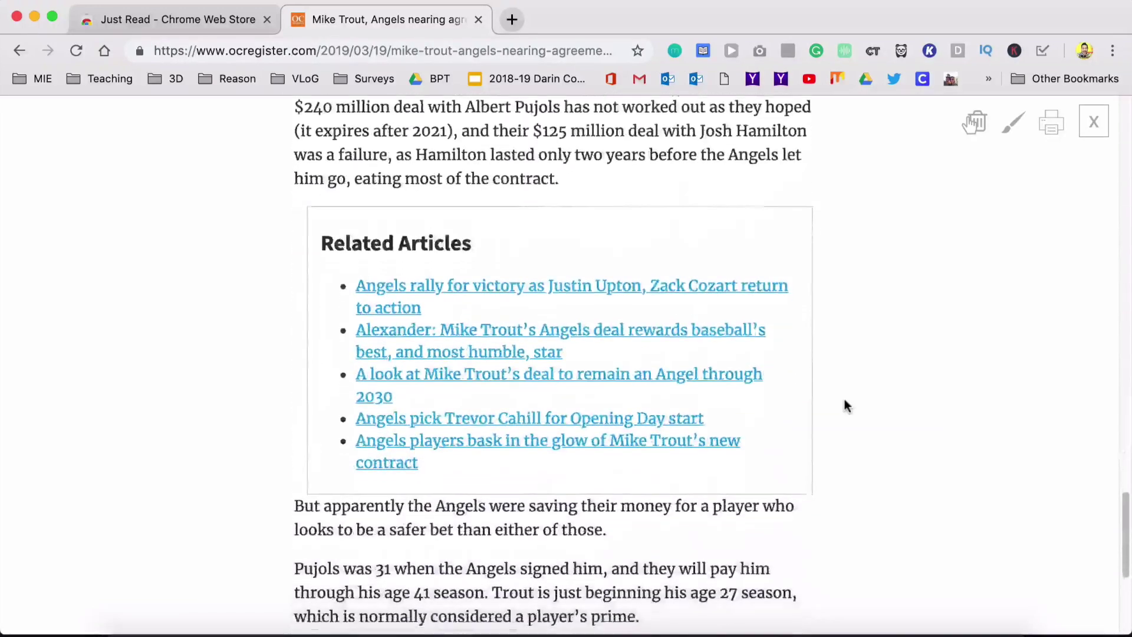
scroll(846, 406, "up", 15)
scroll(845, 406, "up", 10)
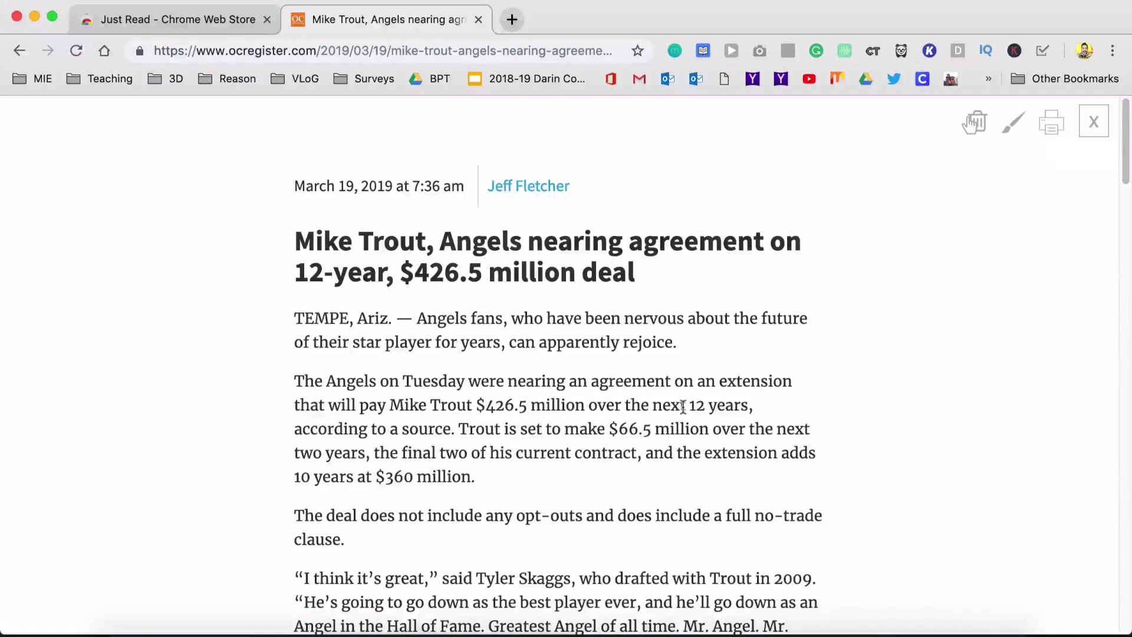
scroll(684, 413, "down", 6)
scroll(684, 412, "up", 6)
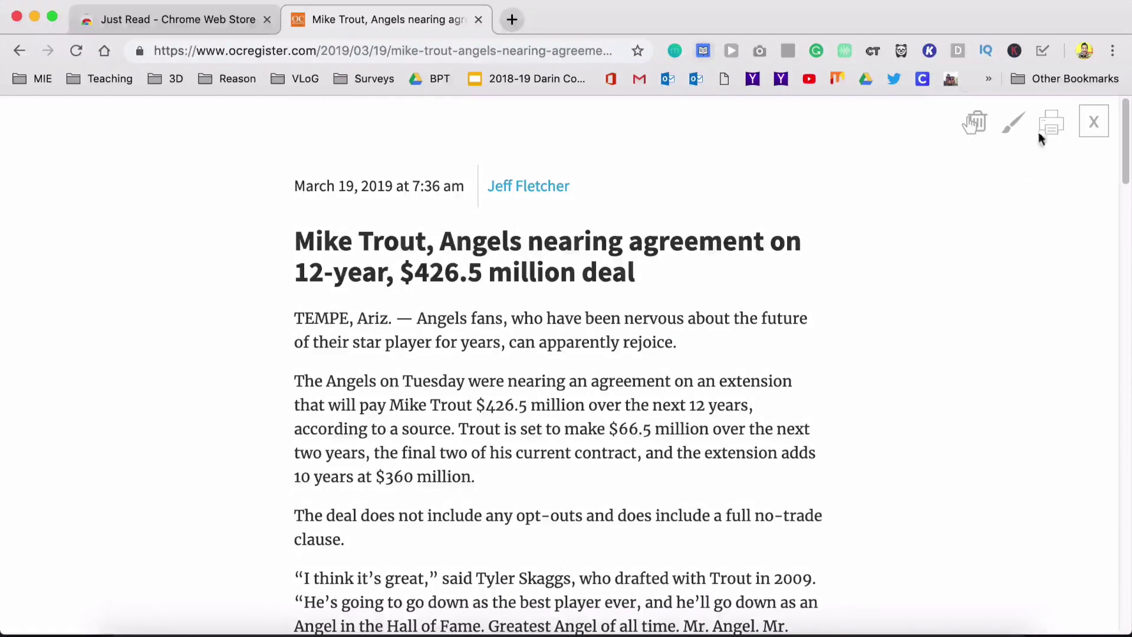
left_click(1094, 122)
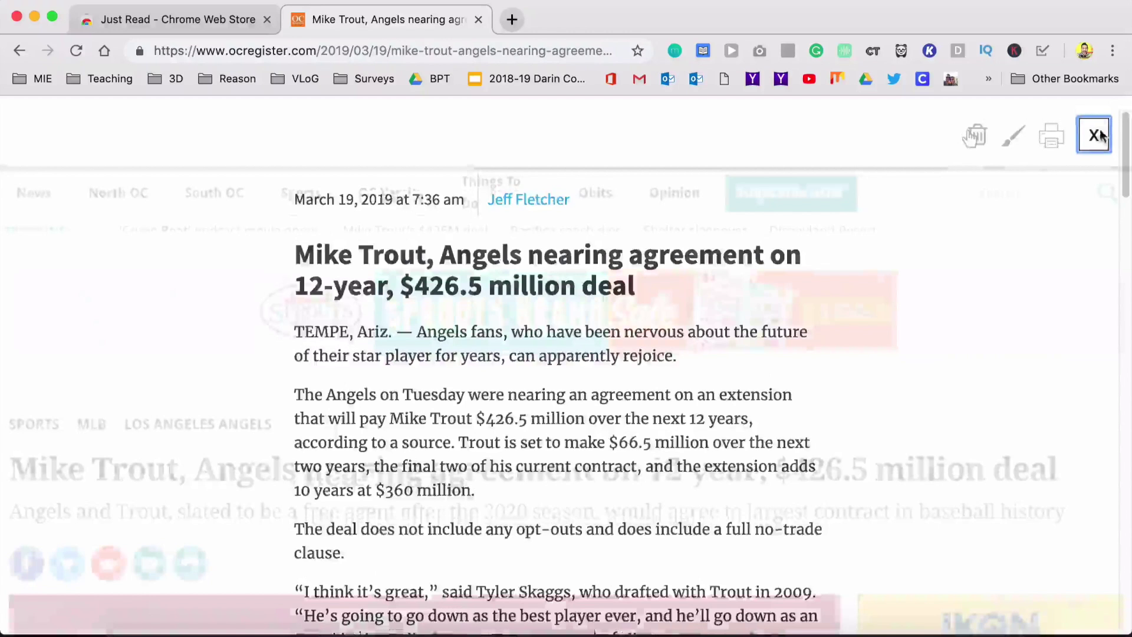
Go to YouTube's home page from the bookmark and scroll the Recommended feed.
scroll(522, 433, "down", 5)
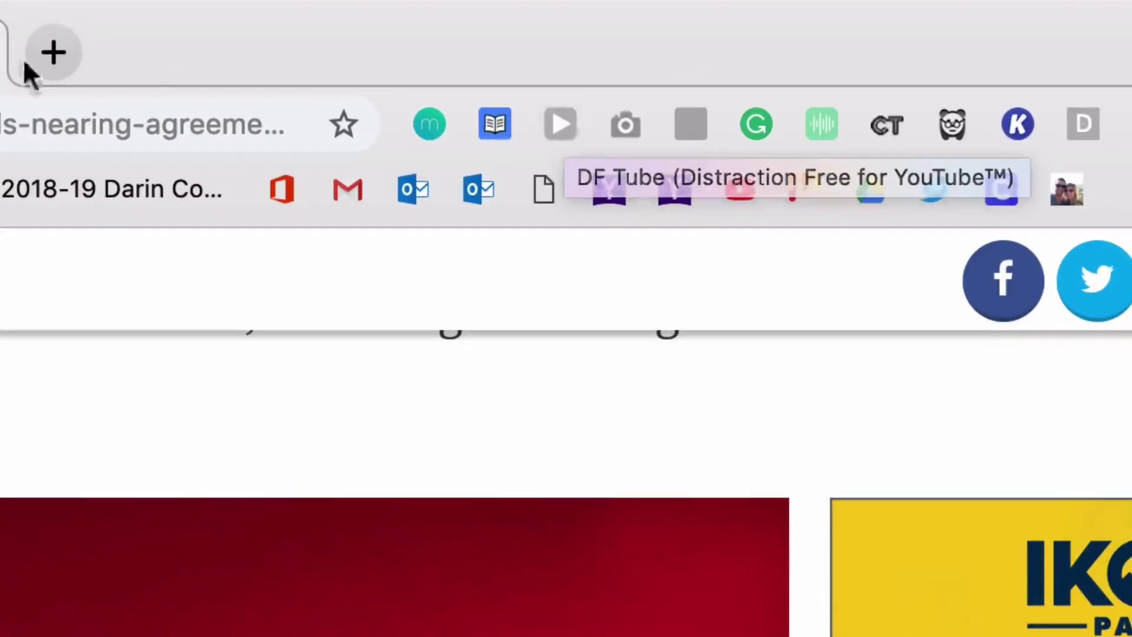
left_click(743, 192)
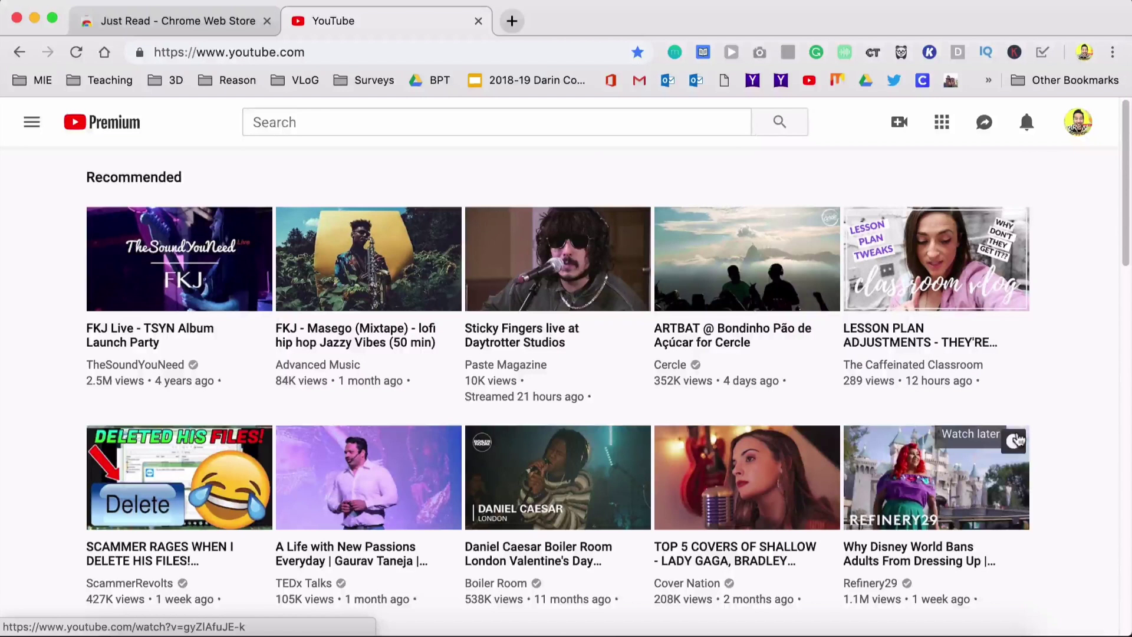
scroll(1016, 439, "down", 3)
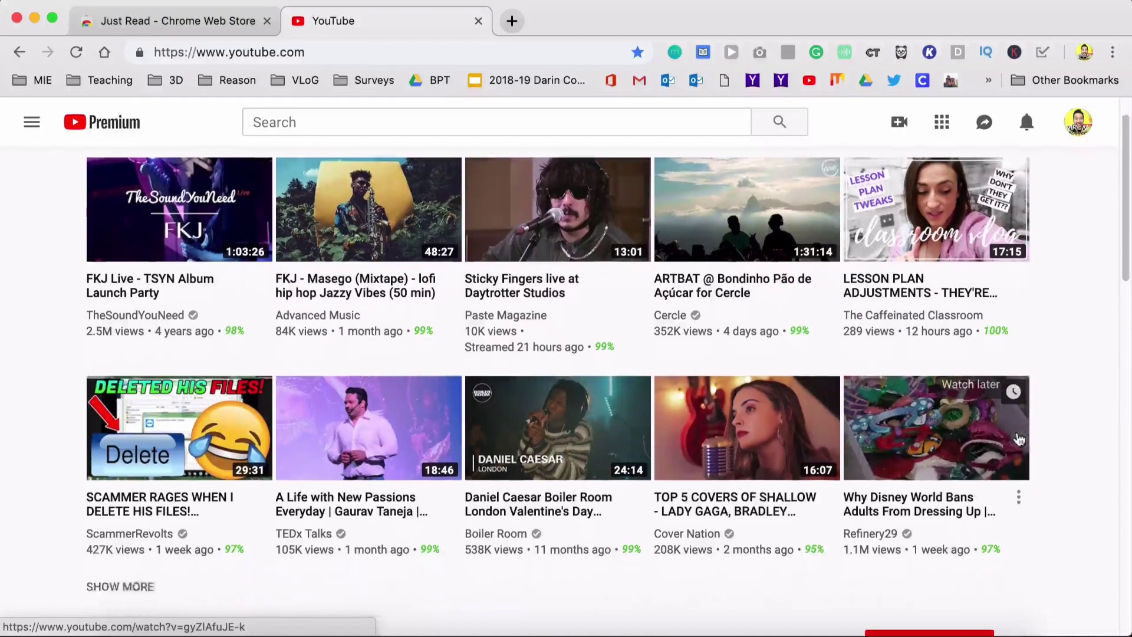
scroll(1017, 440, "up", 3)
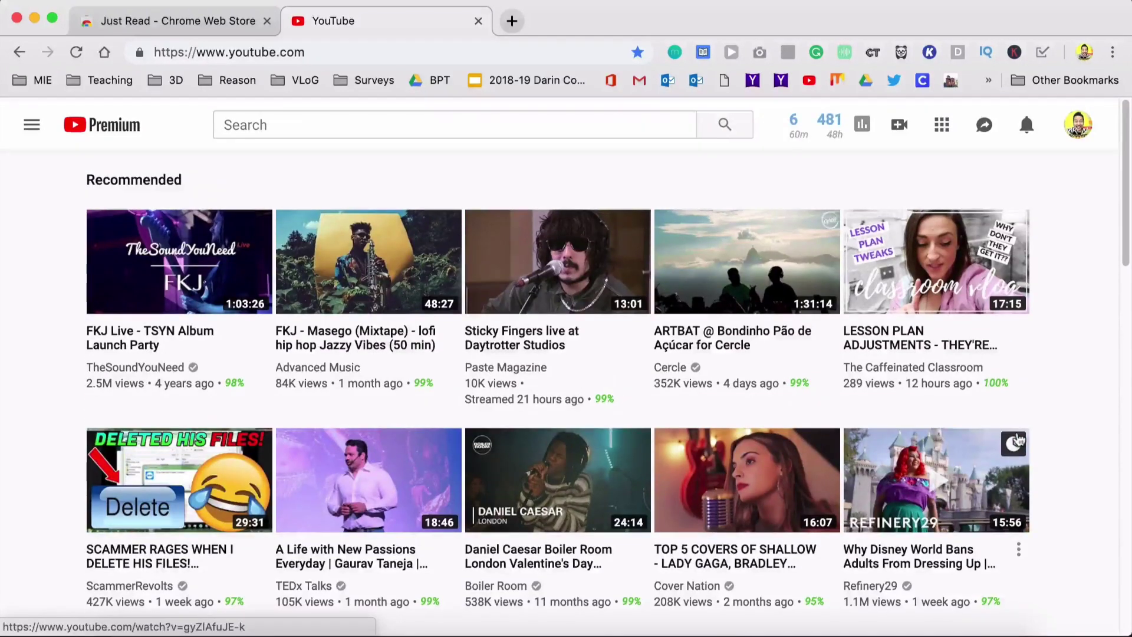
scroll(1016, 440, "down", 15)
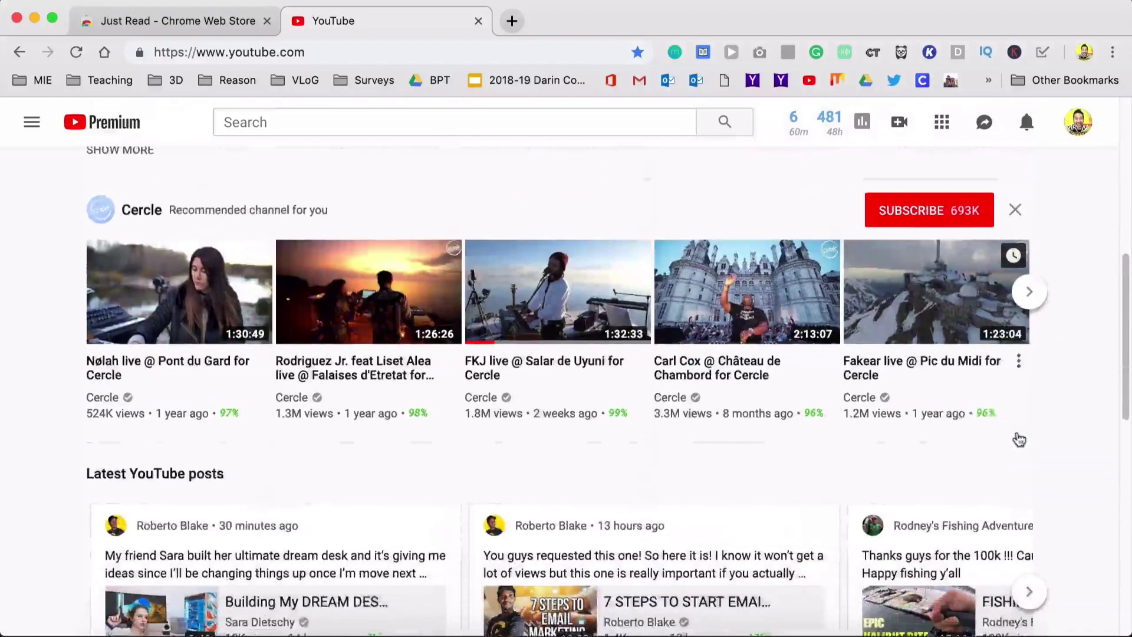
scroll(1019, 440, "up", 15)
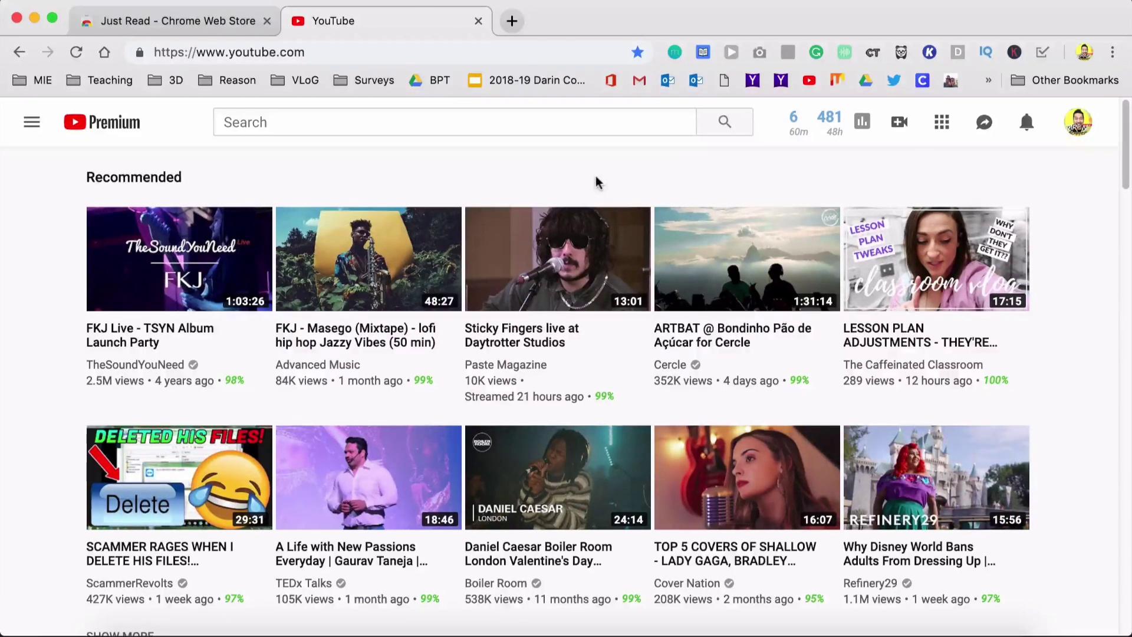
From the Just Read tab, replace the store search with 'df tube' and run it.
left_click(183, 22)
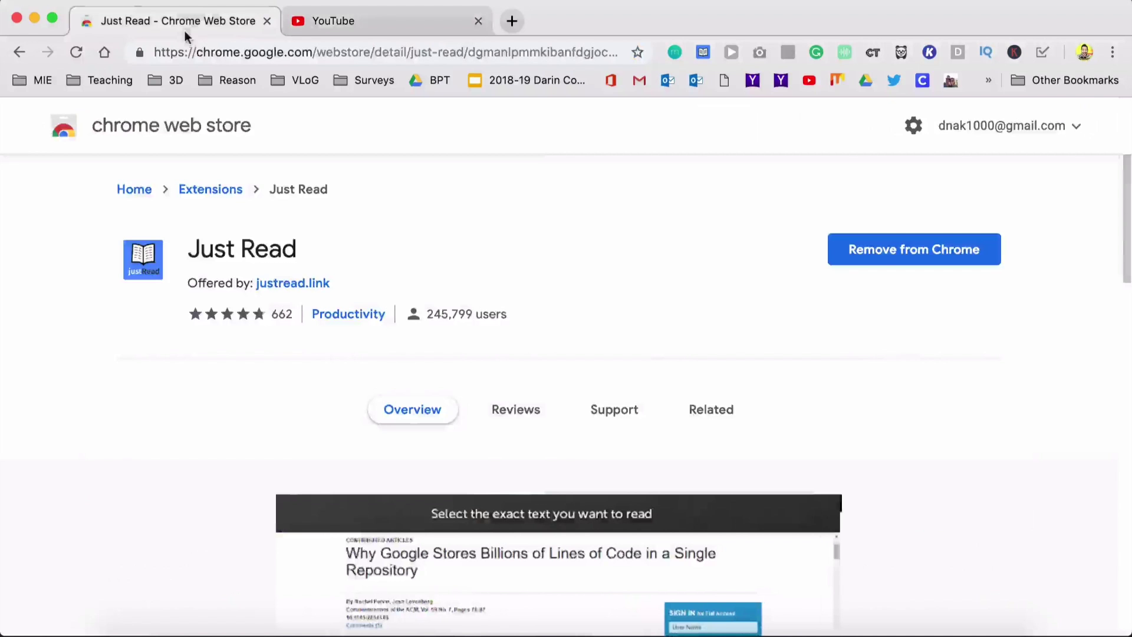
scroll(245, 177, "left", 5)
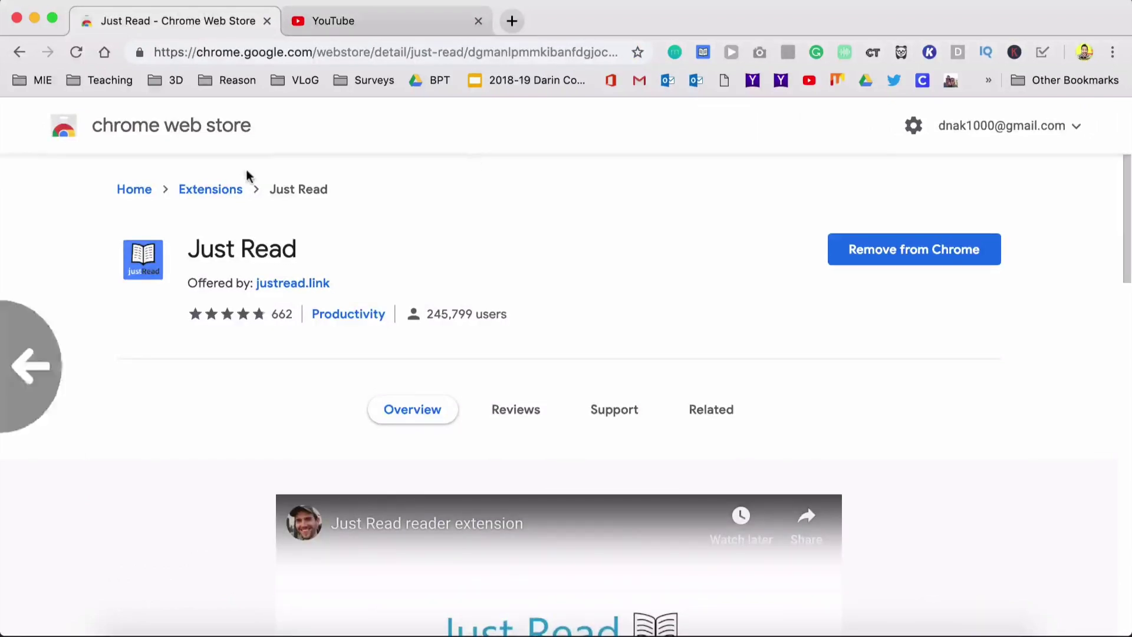
left_click(193, 196)
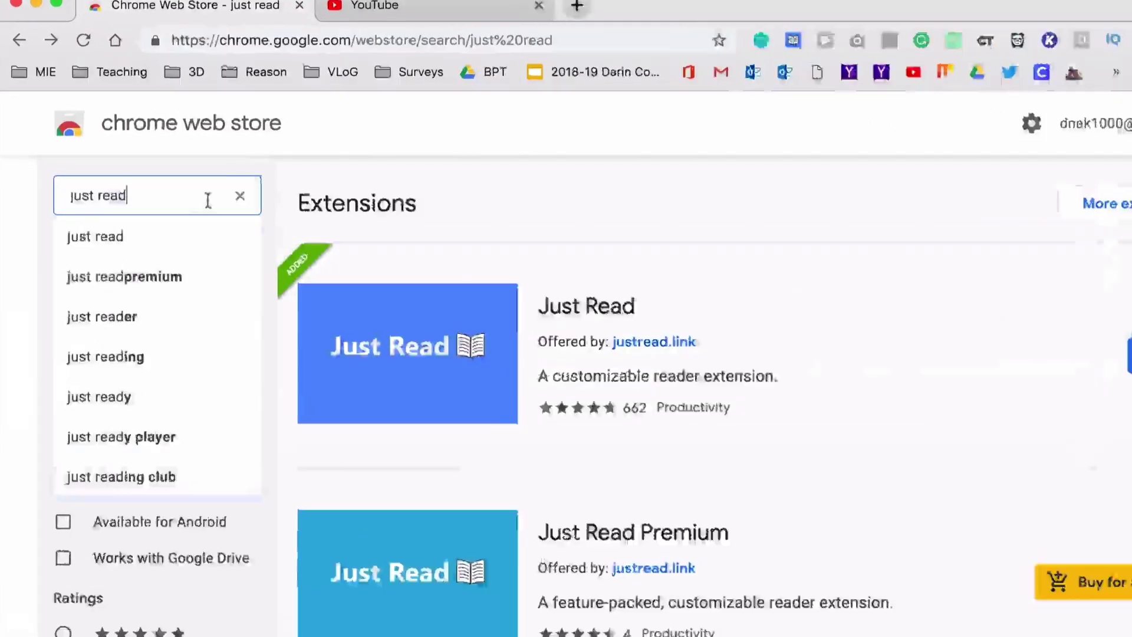
double_click(186, 195)
key("super+a")
type("df tube")
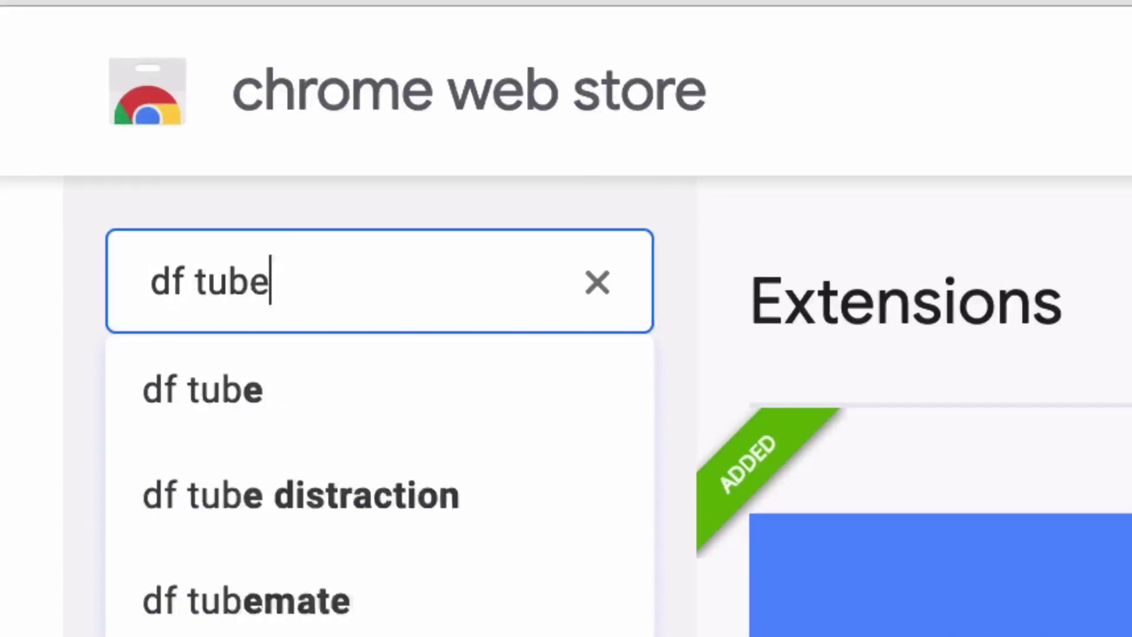
key("Return")
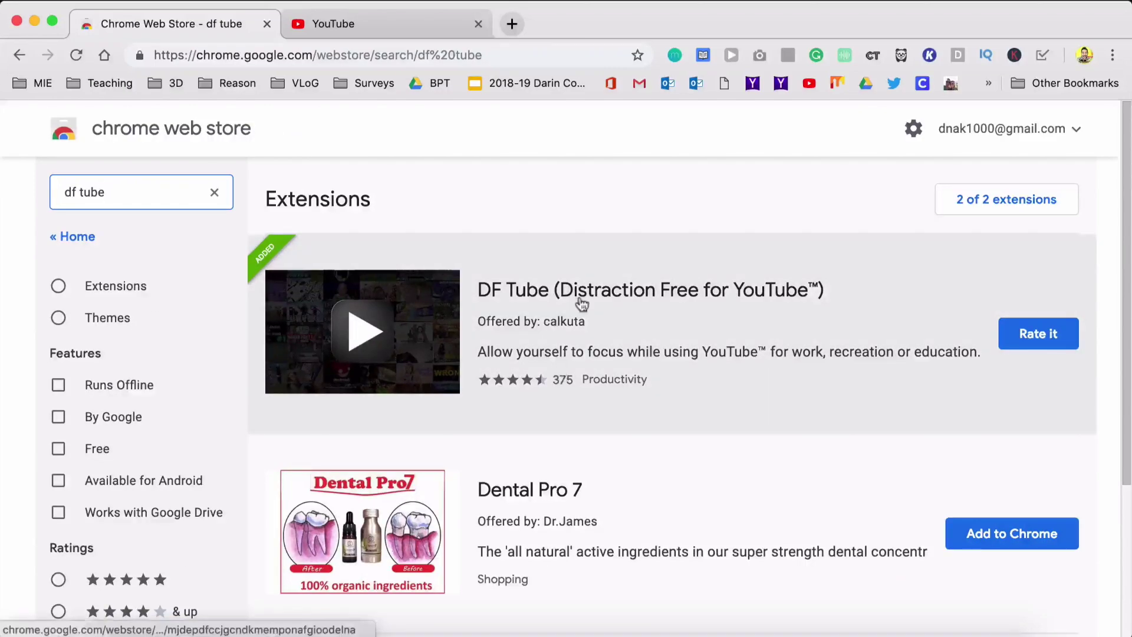
Review the already-installed DF Tube listing, then return to the YouTube tab.
left_click(713, 330)
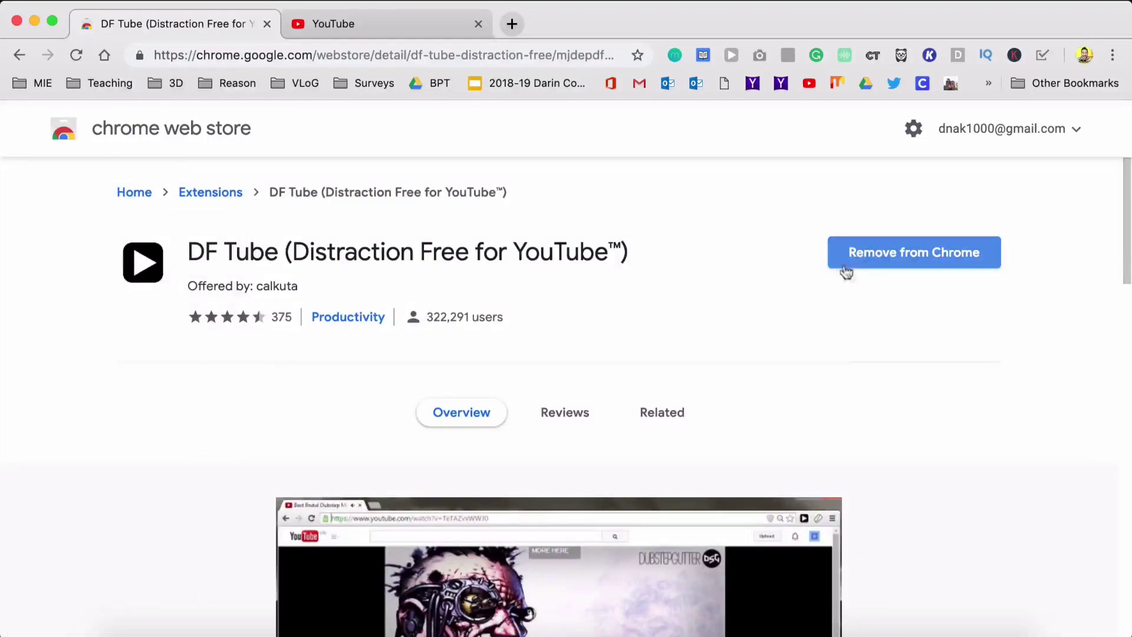
scroll(892, 430, "down", 3)
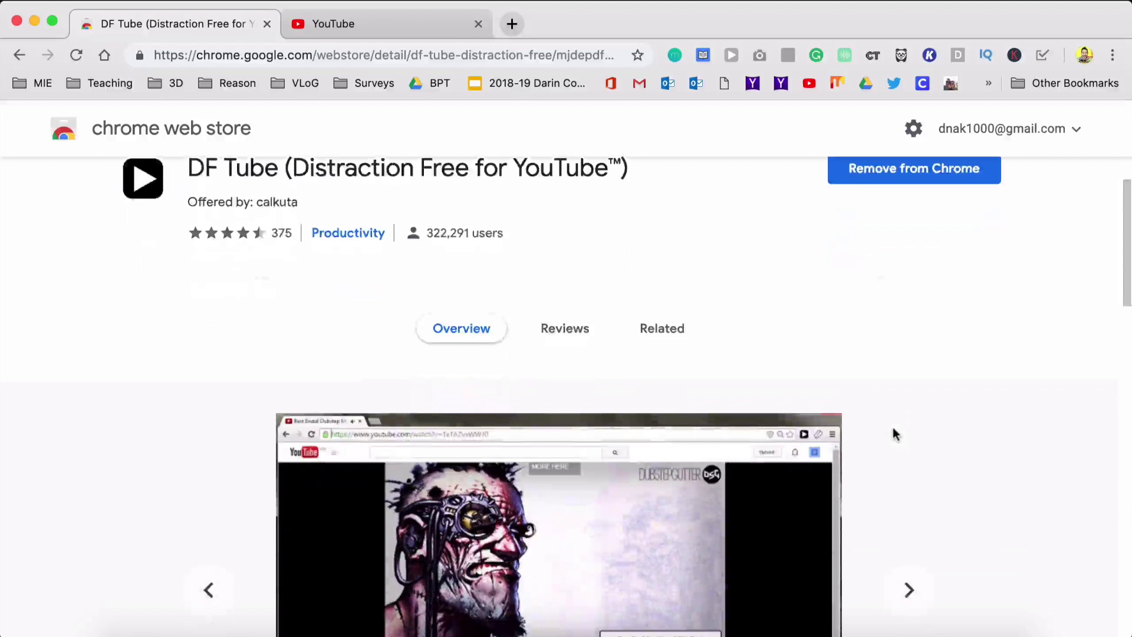
scroll(893, 428, "down", 3)
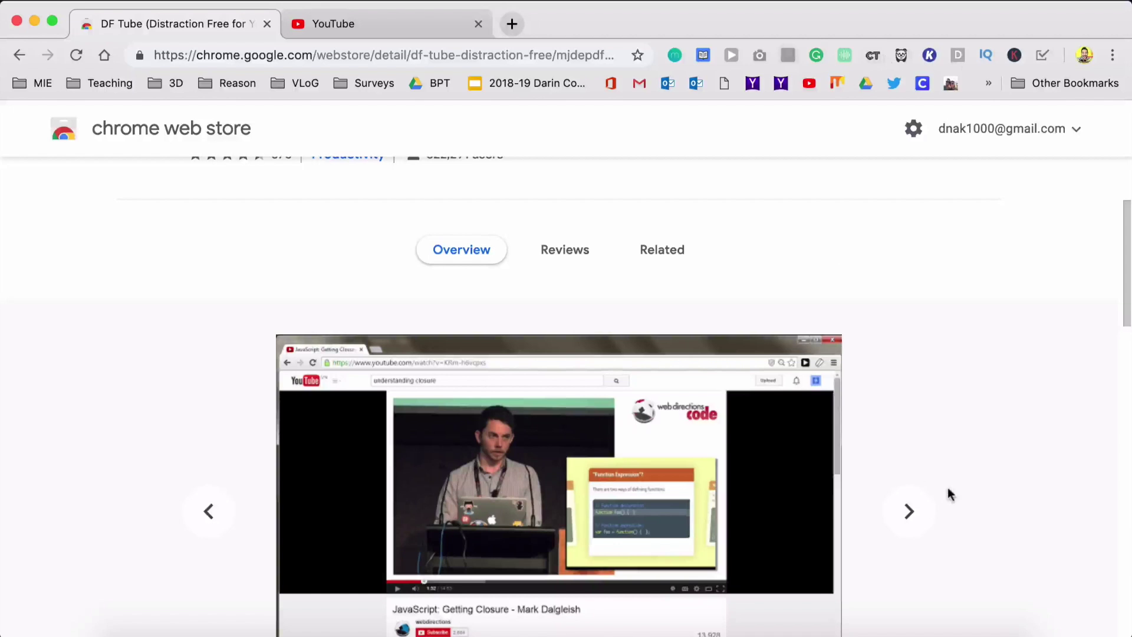
scroll(947, 489, "down", 10)
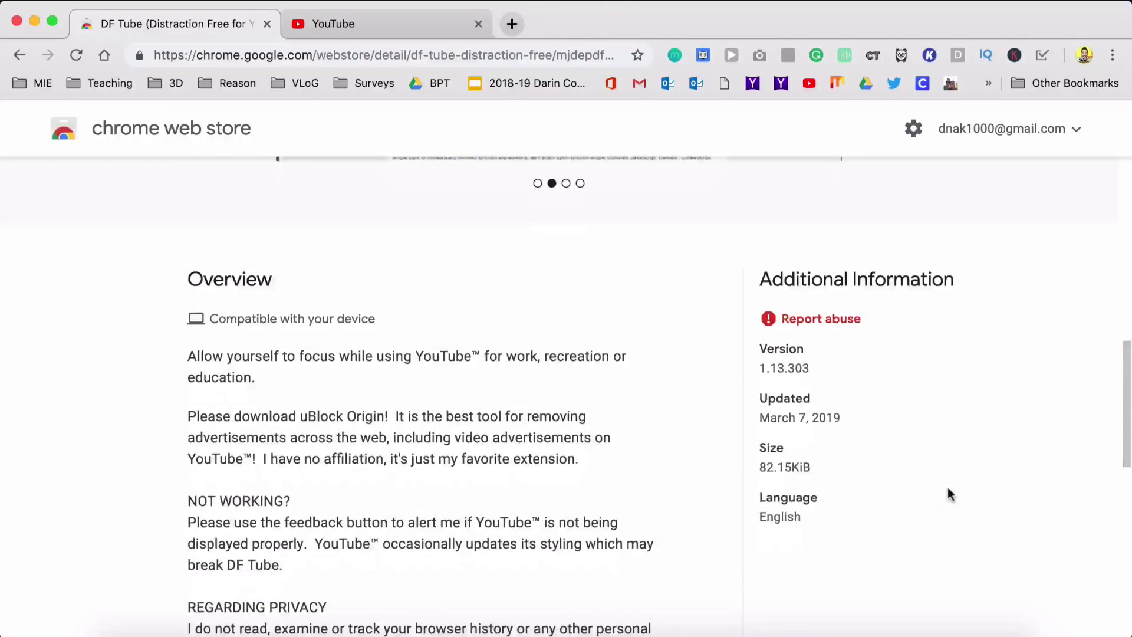
scroll(946, 487, "up", 10)
left_click(383, 24)
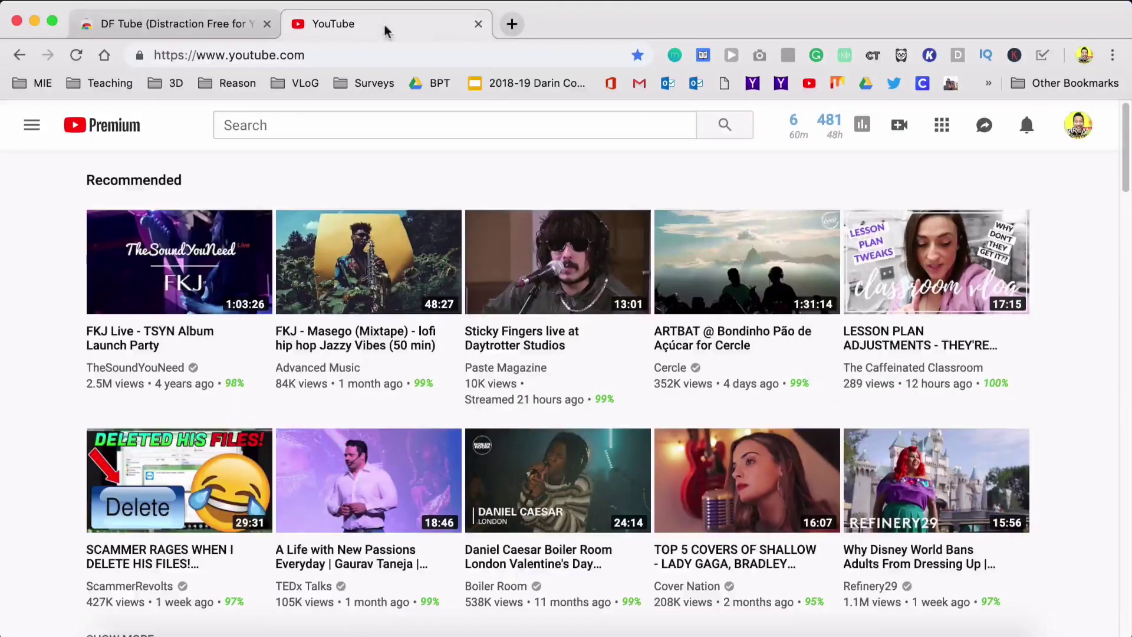
Pause the FKJ - Masego (Mixtape) lofi hip hop video at its start and scroll its watch page.
mouse_move(952, 399)
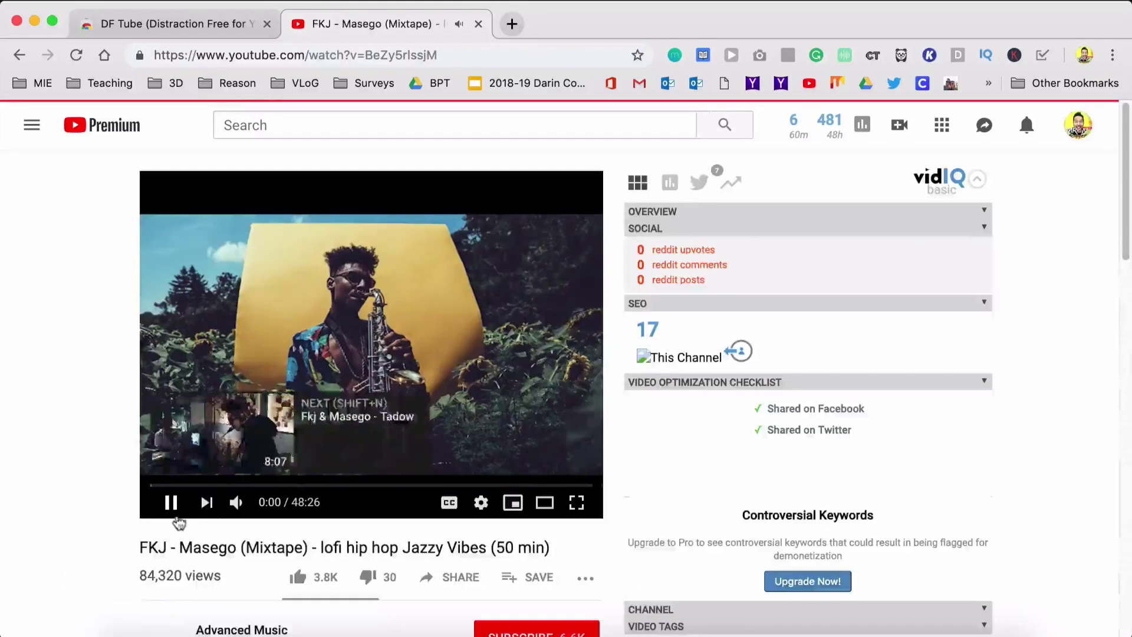
left_click(170, 505)
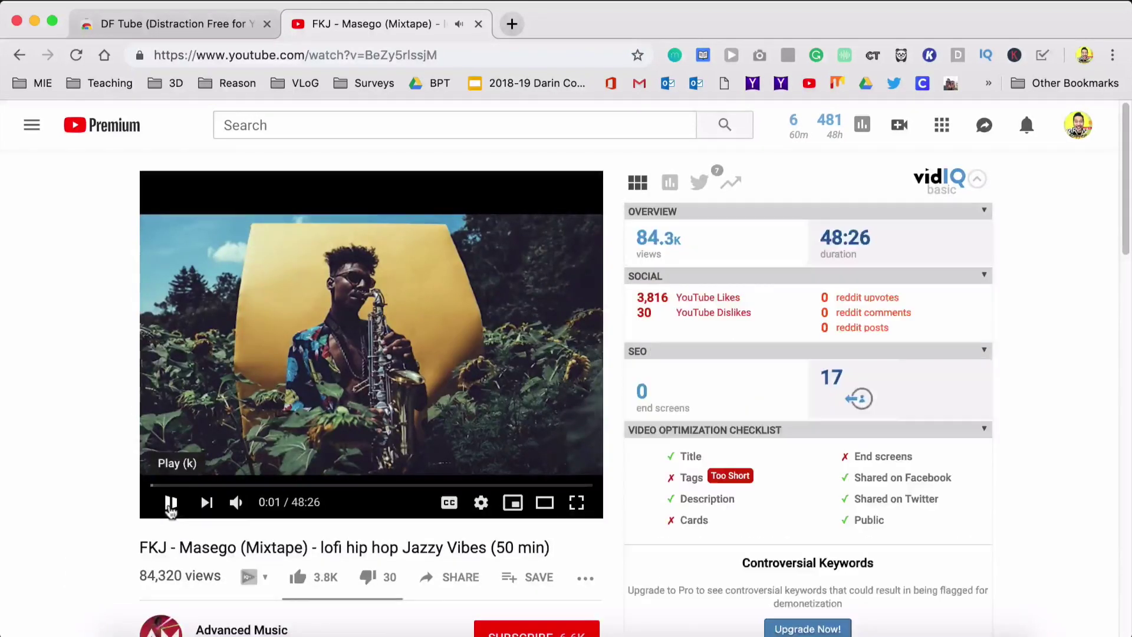
left_click(1124, 463)
scroll(1124, 462, "down", 15)
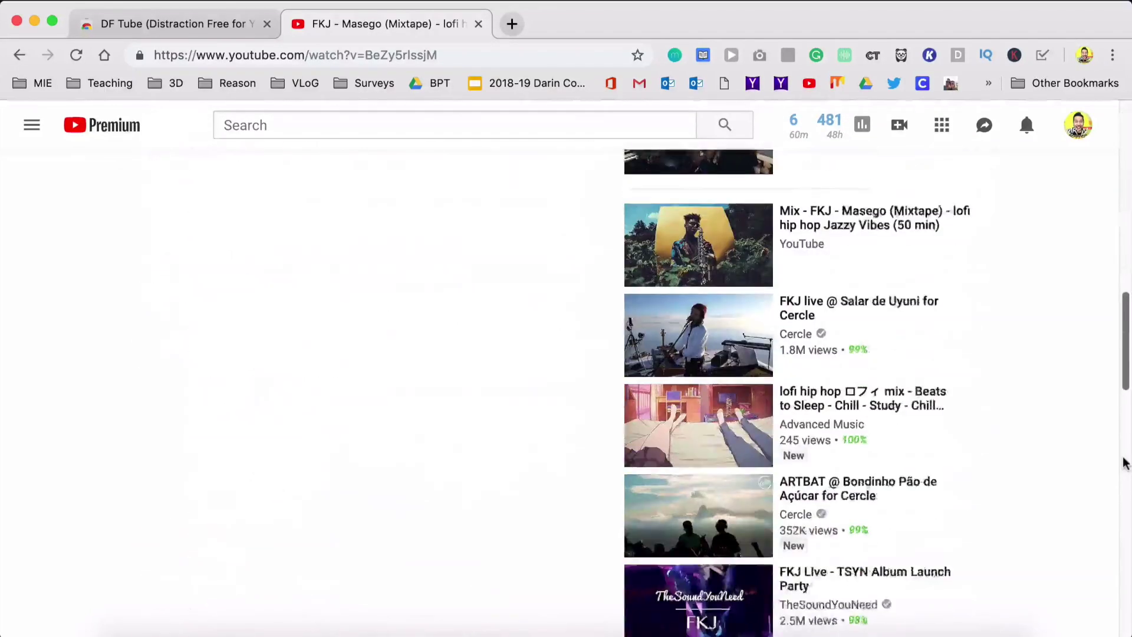
scroll(1124, 462, "down", 5)
scroll(1124, 463, "up", 20)
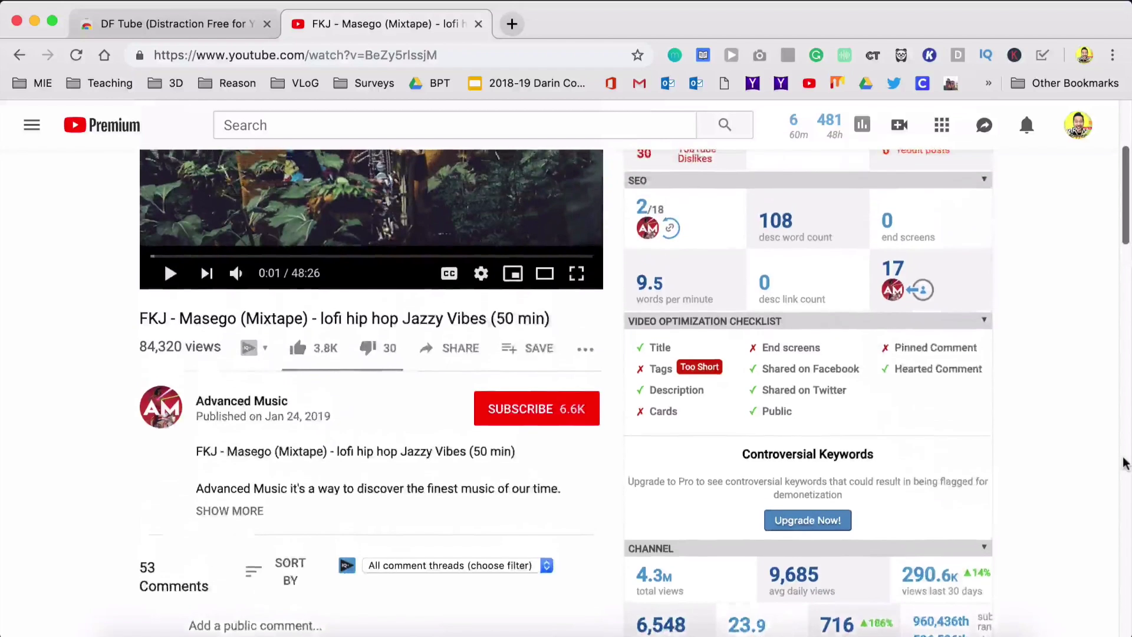
scroll(1124, 463, "down", 1)
scroll(1124, 463, "up", 6)
scroll(1124, 463, "down", 1)
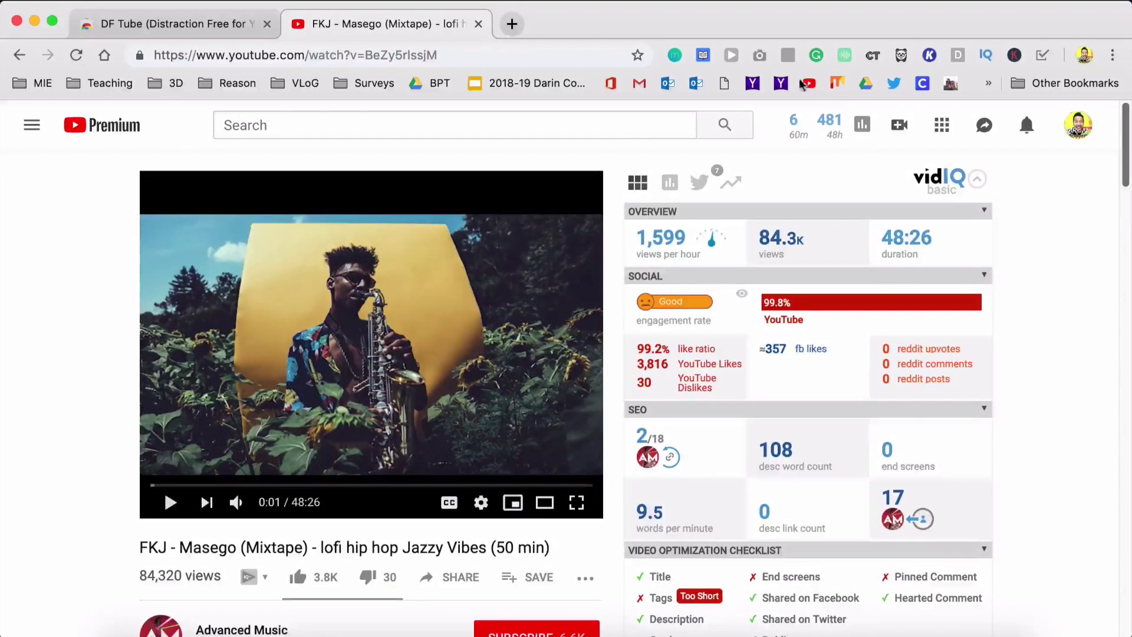
Activate DF Tube from its toolbar popup and scroll the video page with distractions hidden.
left_click(731, 64)
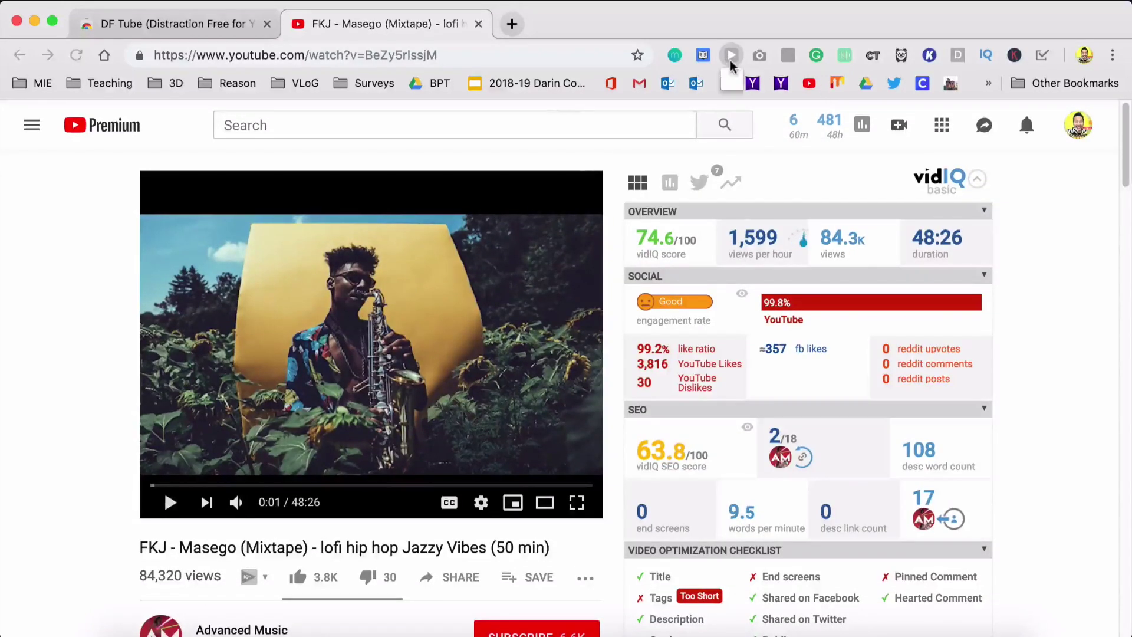
left_click(592, 244)
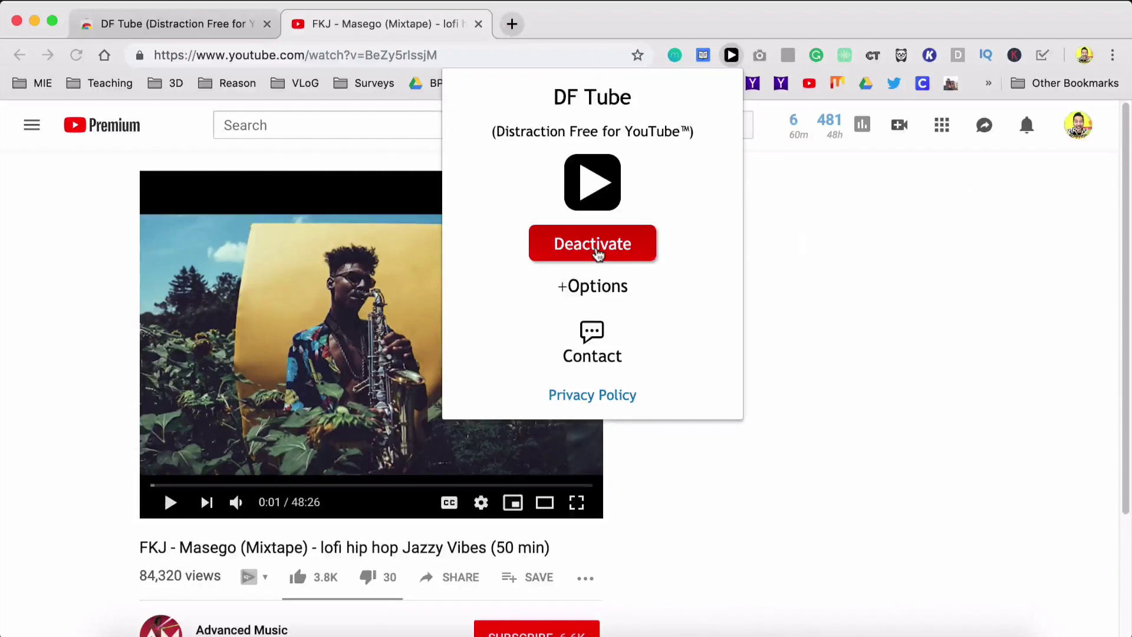
left_click(70, 383)
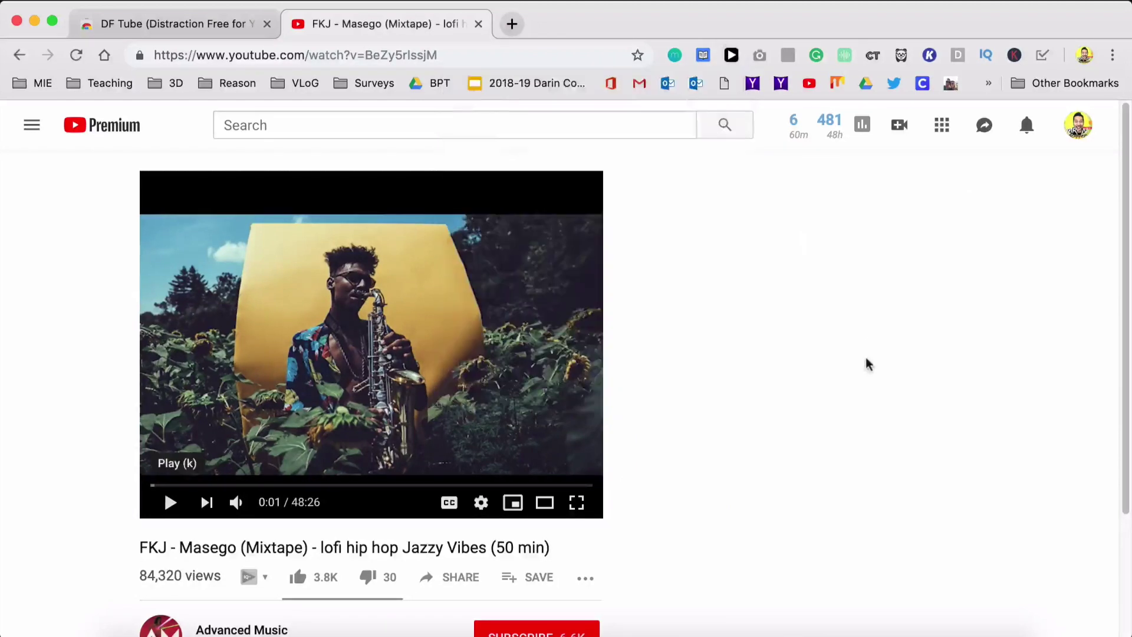
scroll(864, 364, "down", 3)
scroll(863, 363, "up", 3)
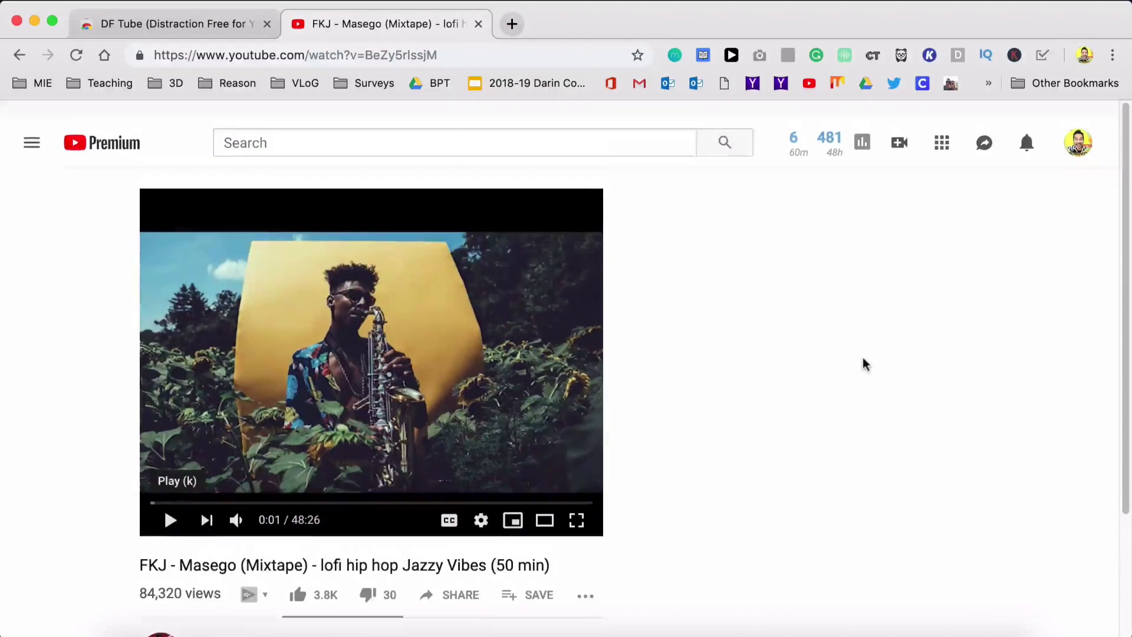
scroll(862, 357, "down", 4)
scroll(862, 357, "up", 1)
scroll(862, 357, "down", 1)
scroll(862, 357, "up", 2)
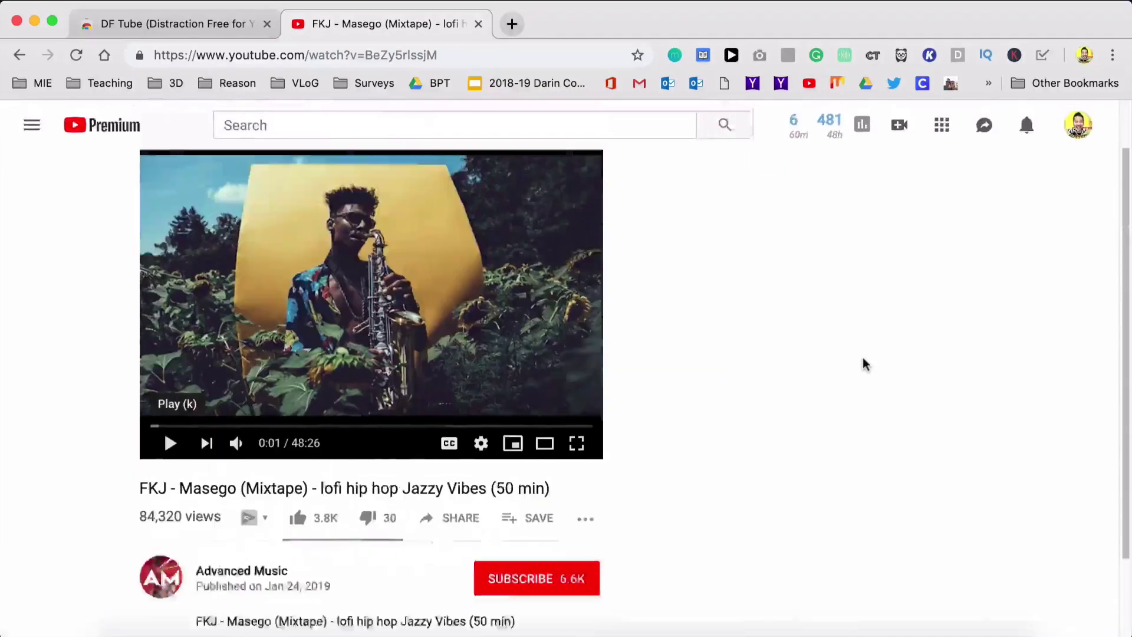
scroll(863, 359, "down", 3)
scroll(862, 358, "up", 2)
scroll(862, 359, "up", 3)
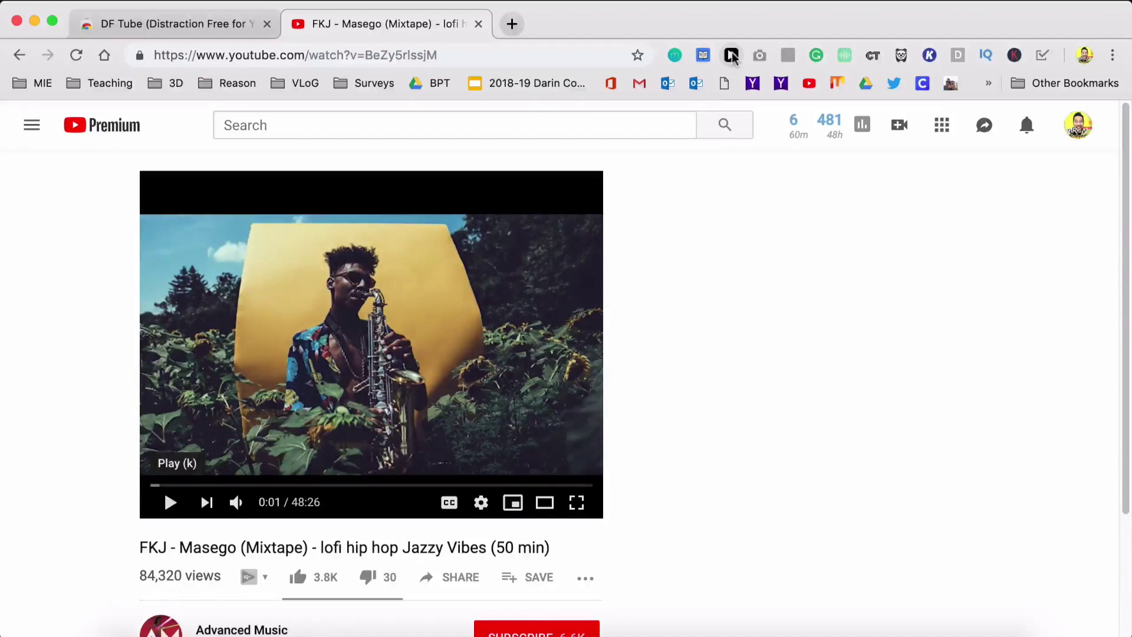
Deactivate DF Tube to restore the sidebar, then close the FKJ video tab.
left_click(732, 55)
left_click(594, 243)
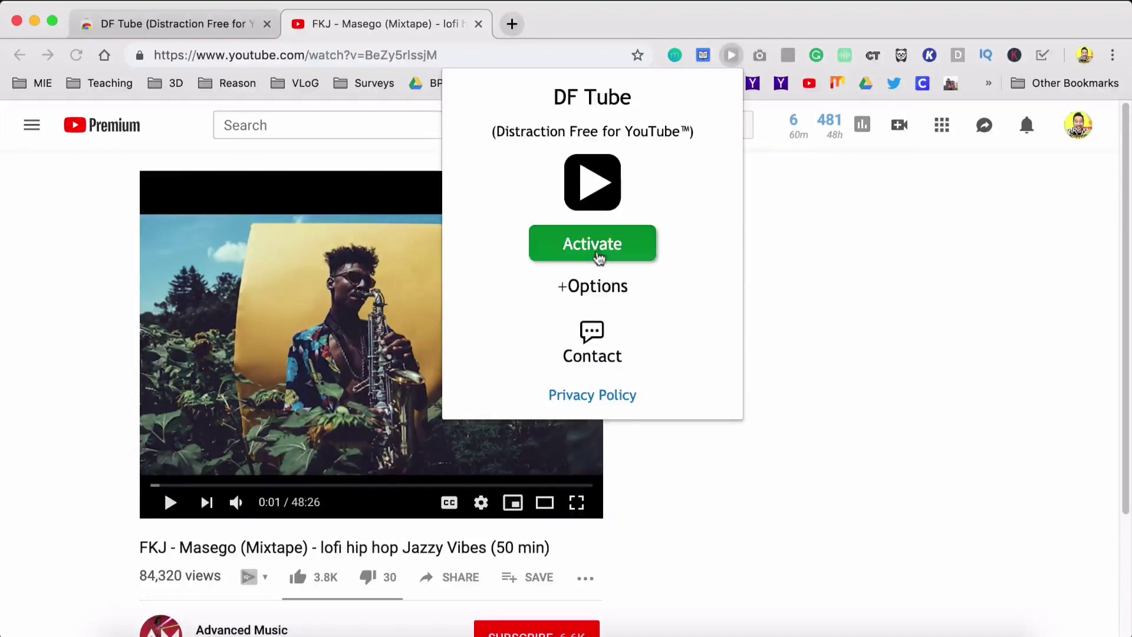
left_click(1074, 361)
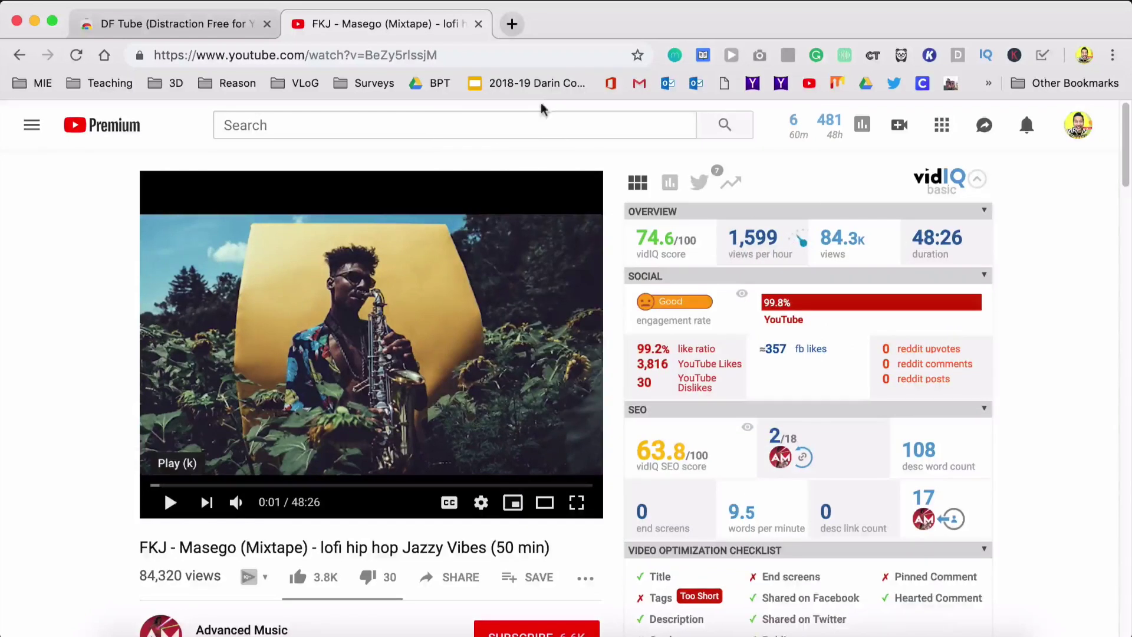
left_click(480, 24)
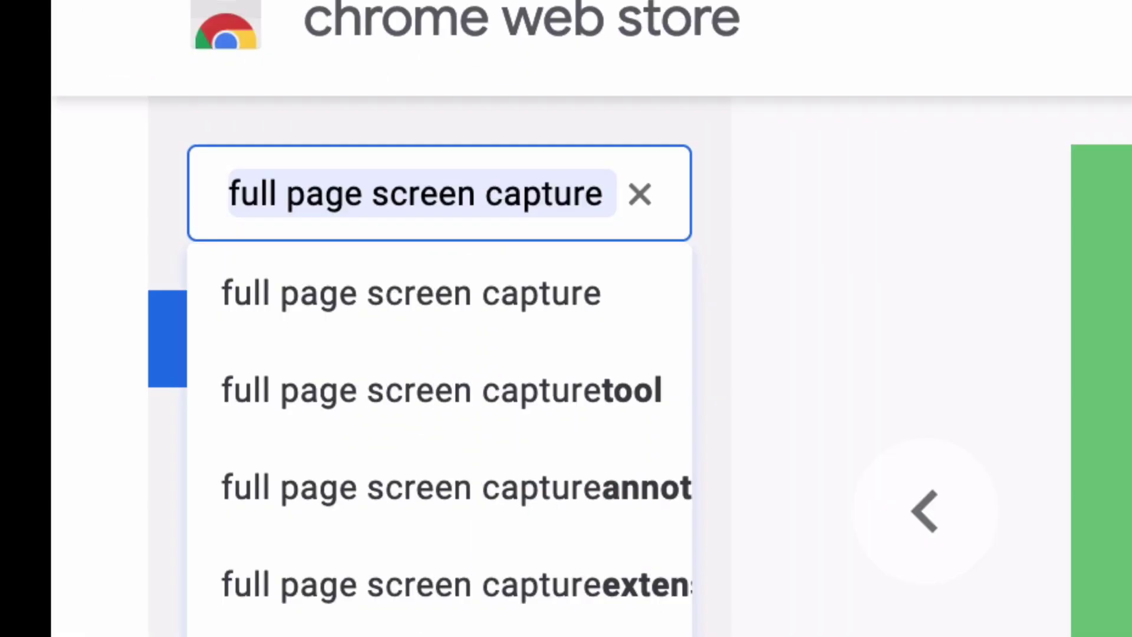
Pick the 'full page screen capture' suggestion, open the Full Page Screen Capture listing, and scroll it.
left_click(604, 194)
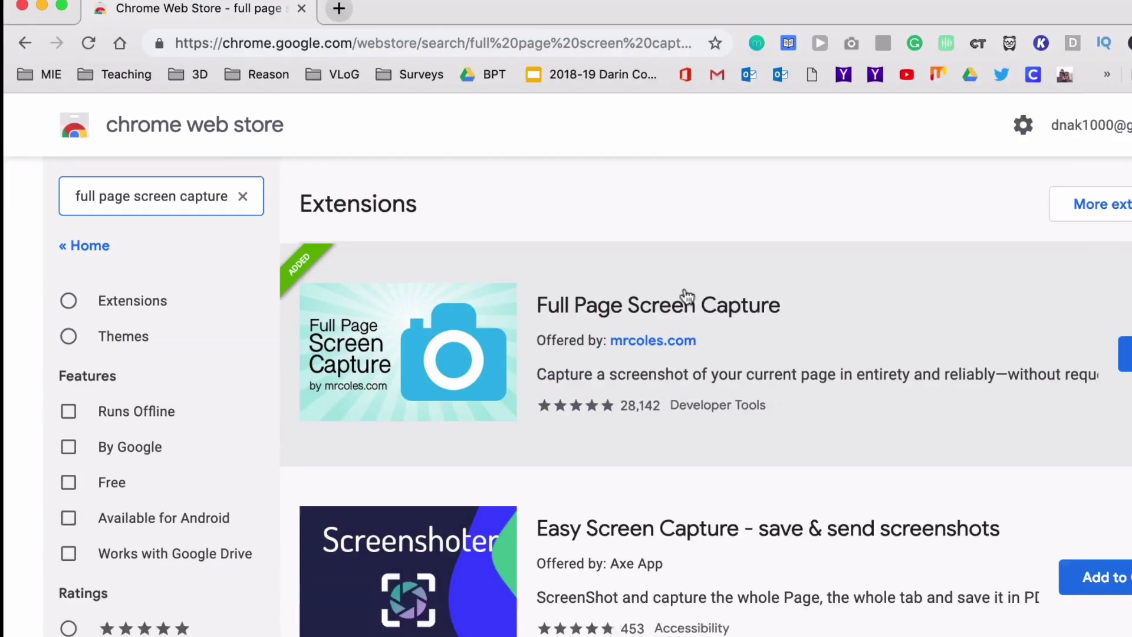
left_click(685, 299)
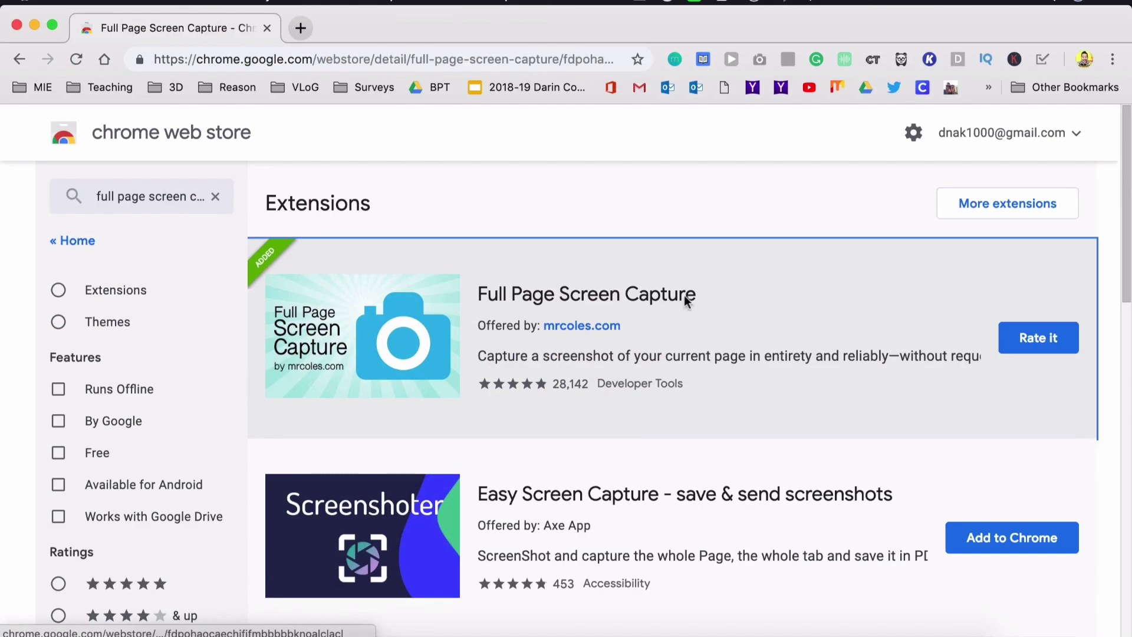
scroll(894, 443, "down", 5)
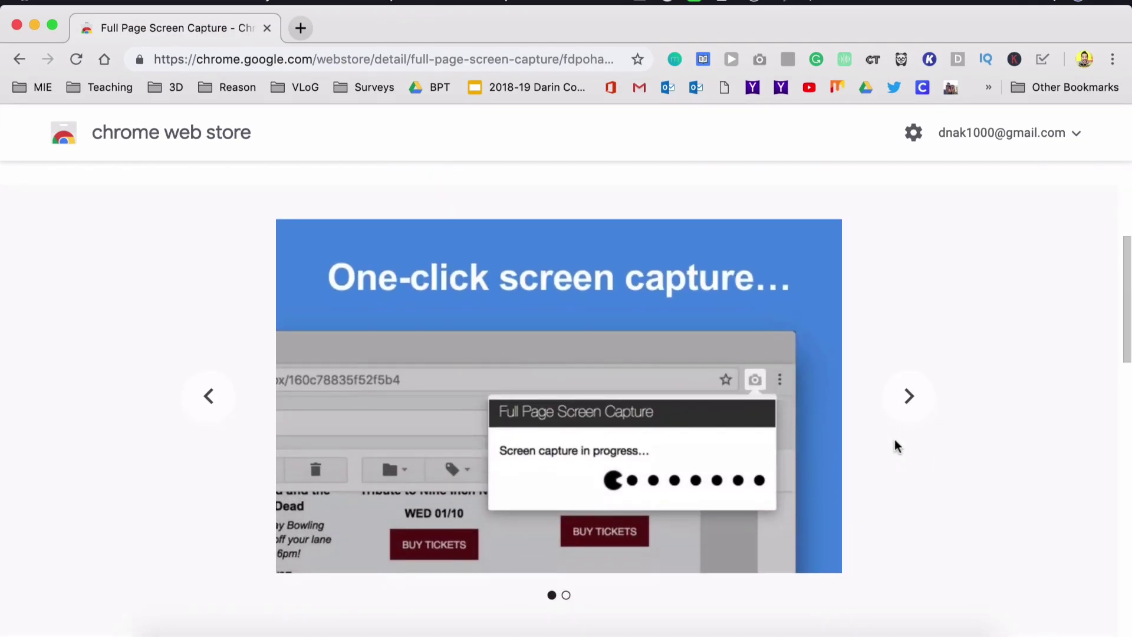
scroll(894, 439, "down", 10)
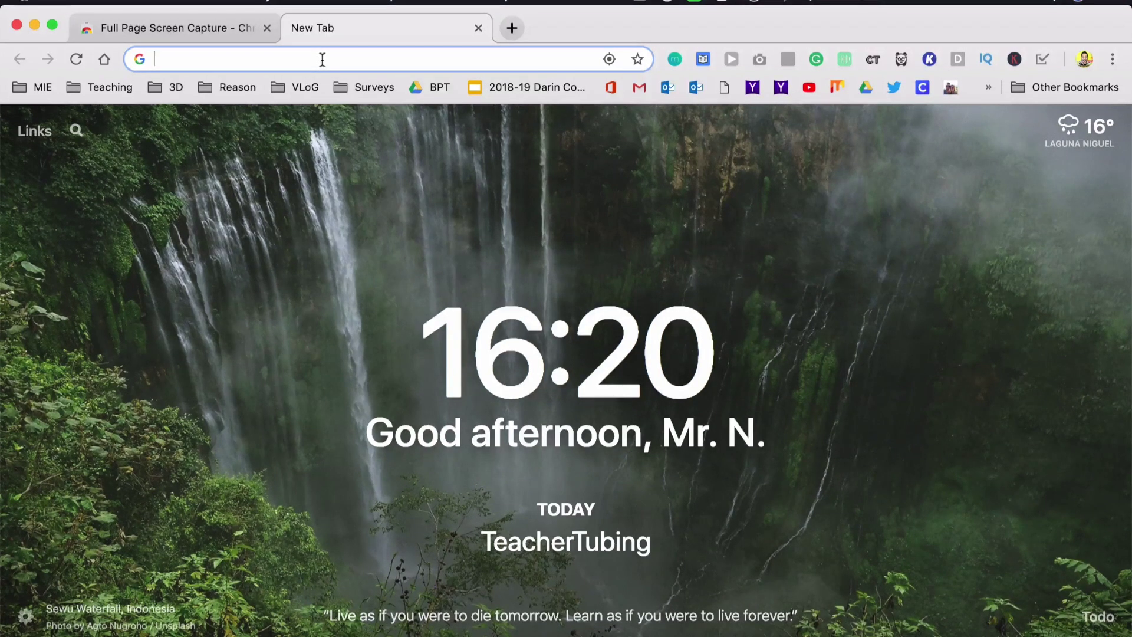
Load usatoday.com, scroll down, and capture the whole page with Full Page Screen Capture.
type("usa")
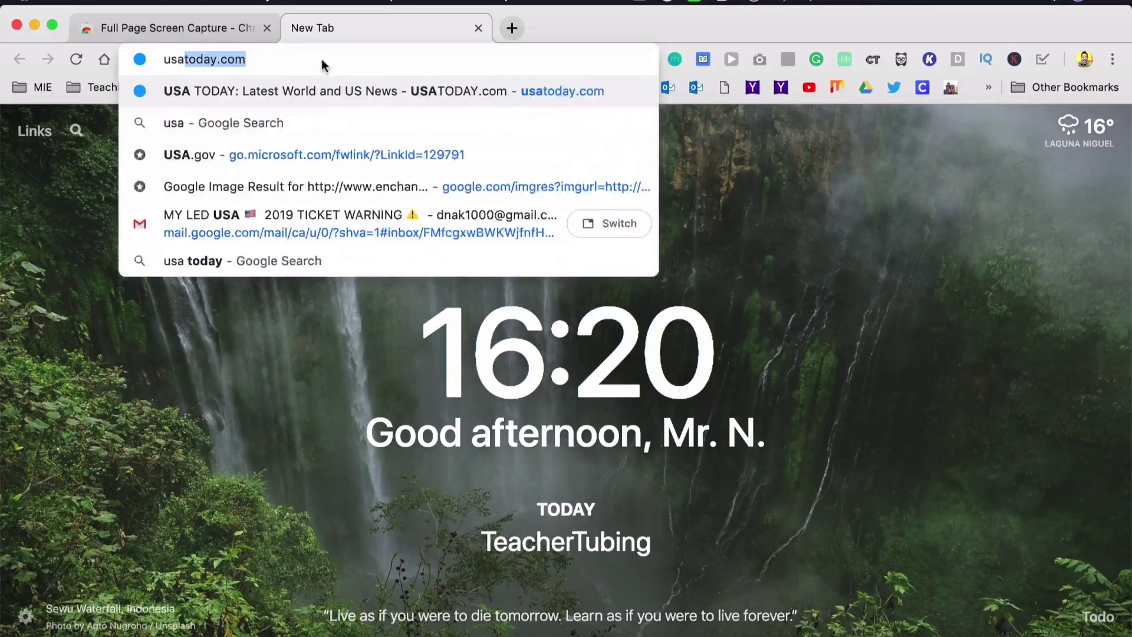
key("Return")
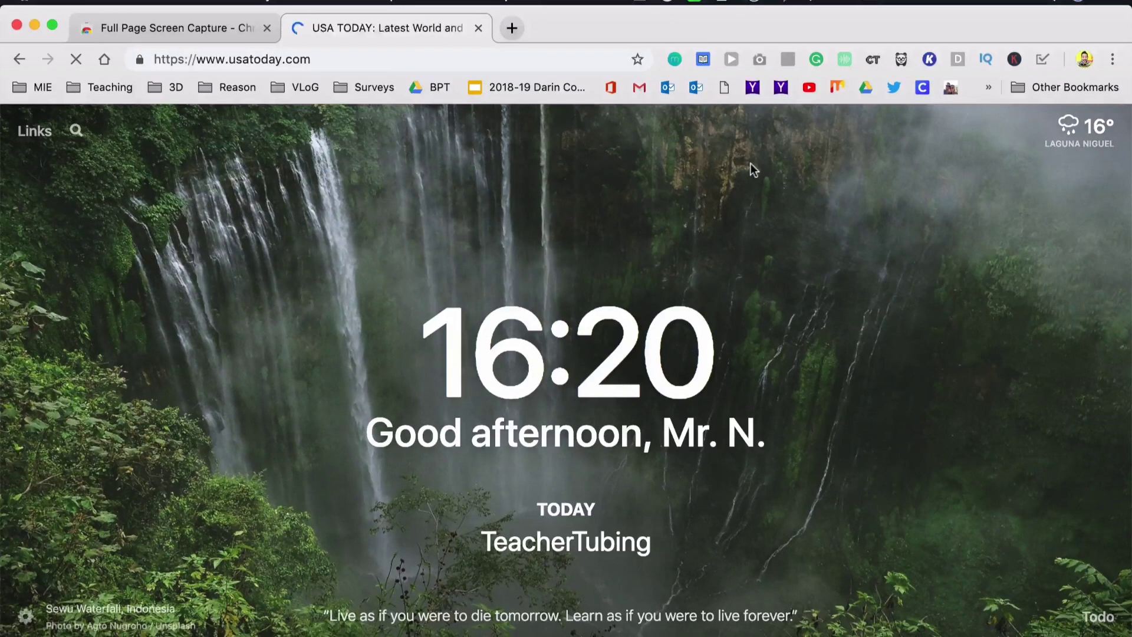
scroll(865, 410, "down", 8)
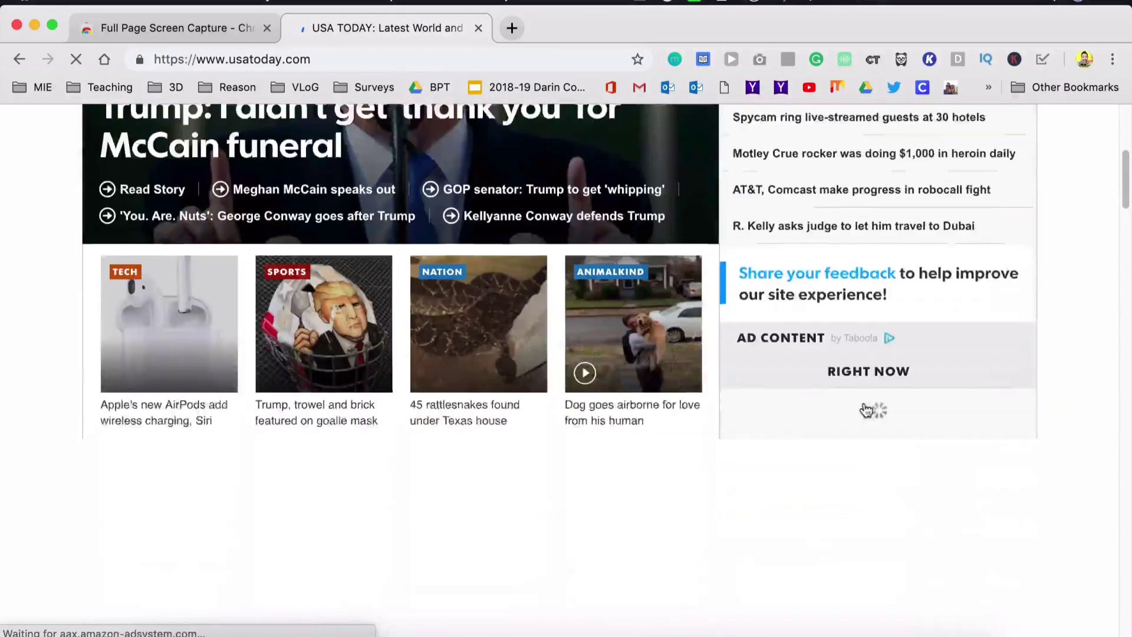
scroll(865, 409, "down", 7)
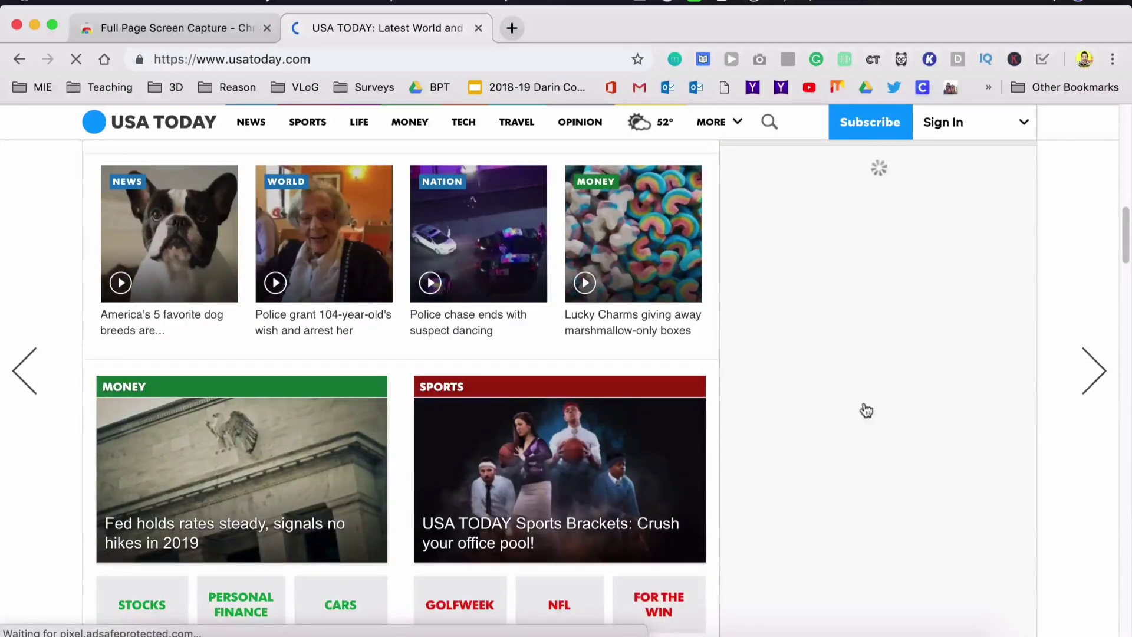
left_click(758, 61)
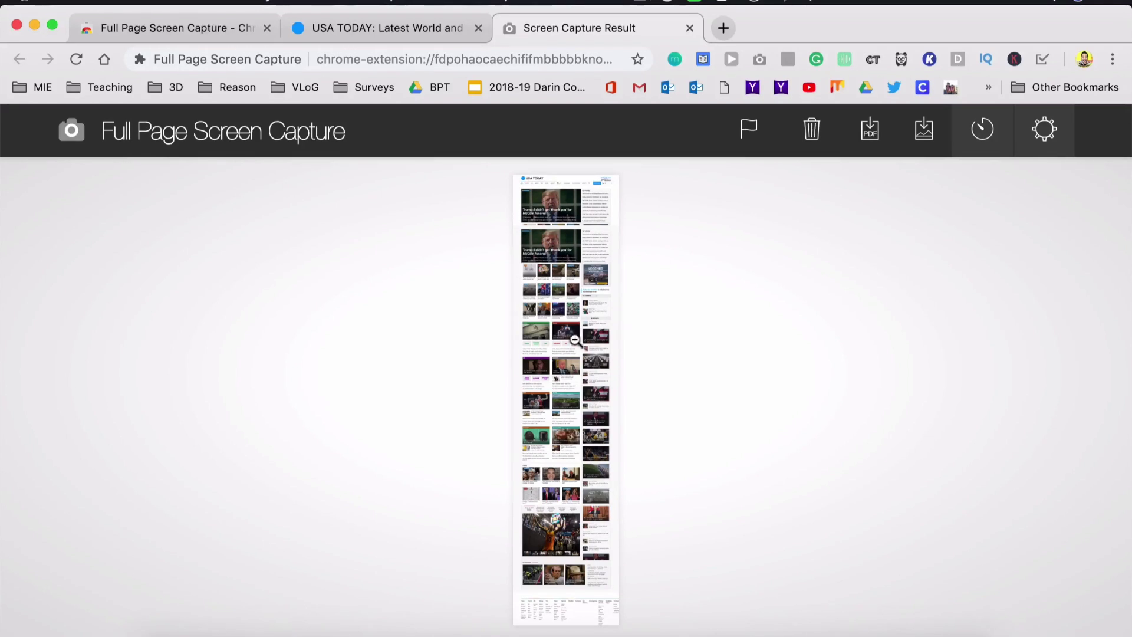
left_click(575, 338)
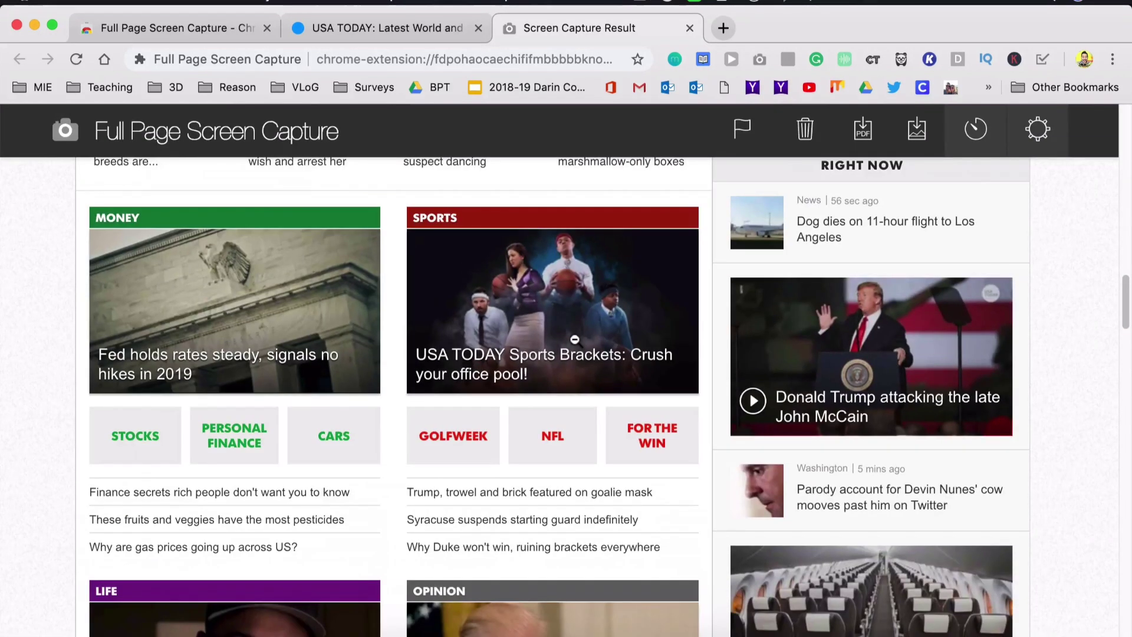
left_click(604, 398)
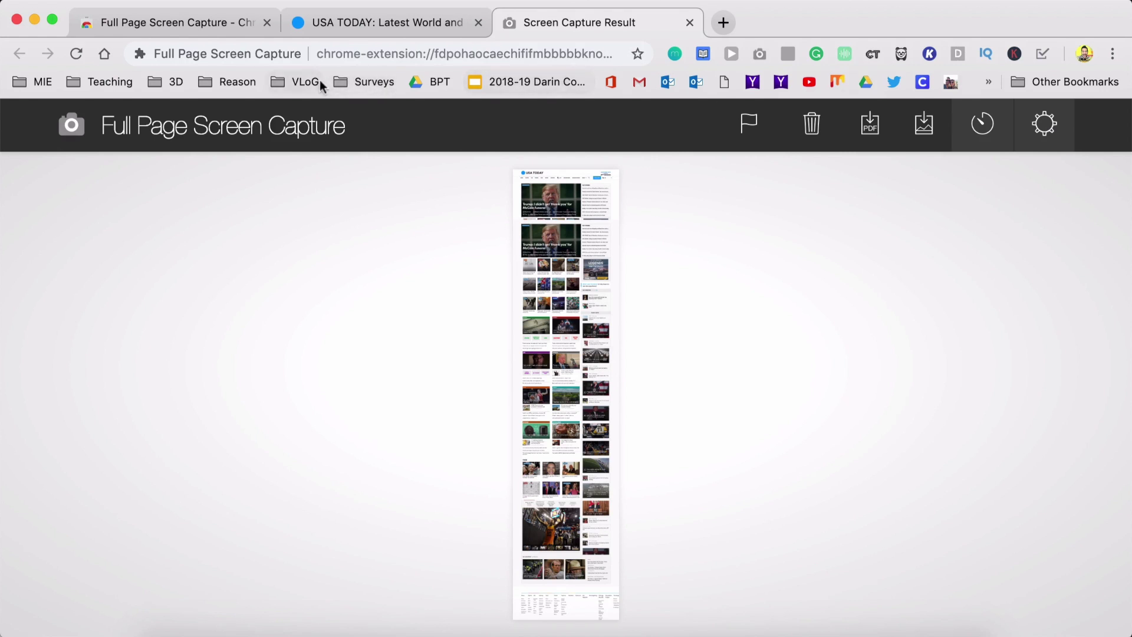
Open the 'Backgrounds - Google Slides' presentation from the Surveys bookmark folder.
left_click(361, 88)
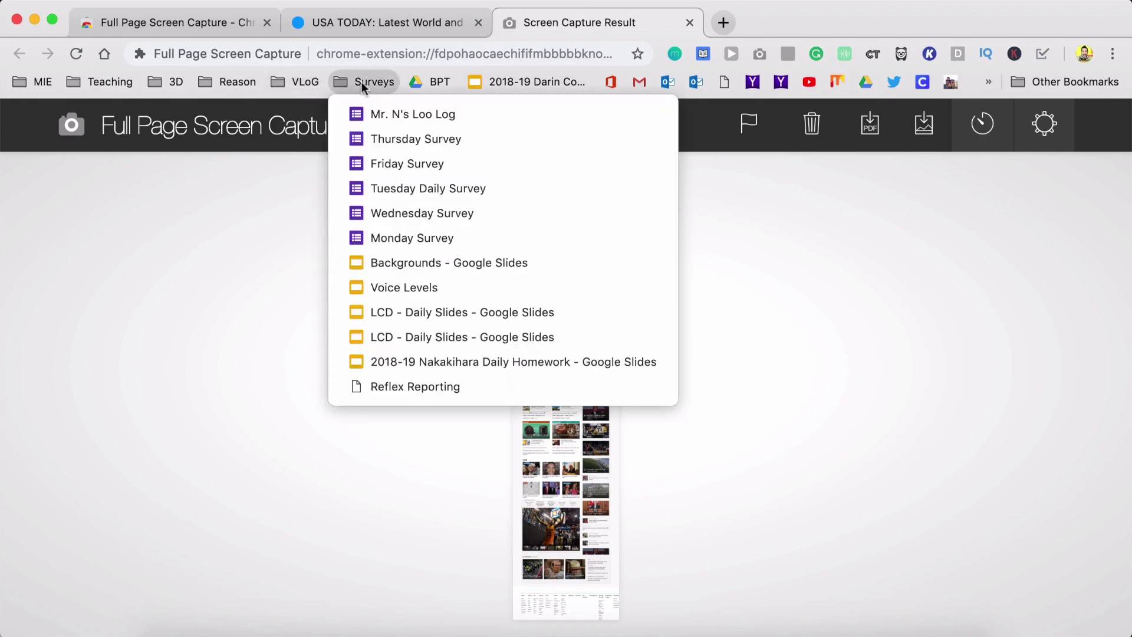
left_click(405, 262)
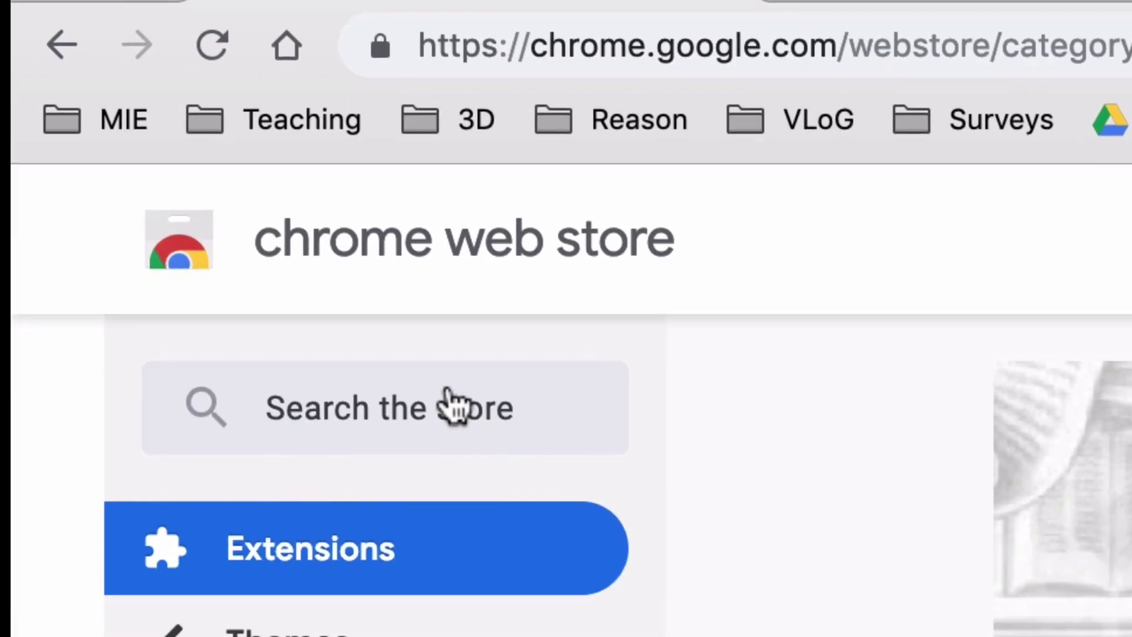
Search the store for 'open blank page' and open the Open Blank Page extension's details.
left_click(442, 539)
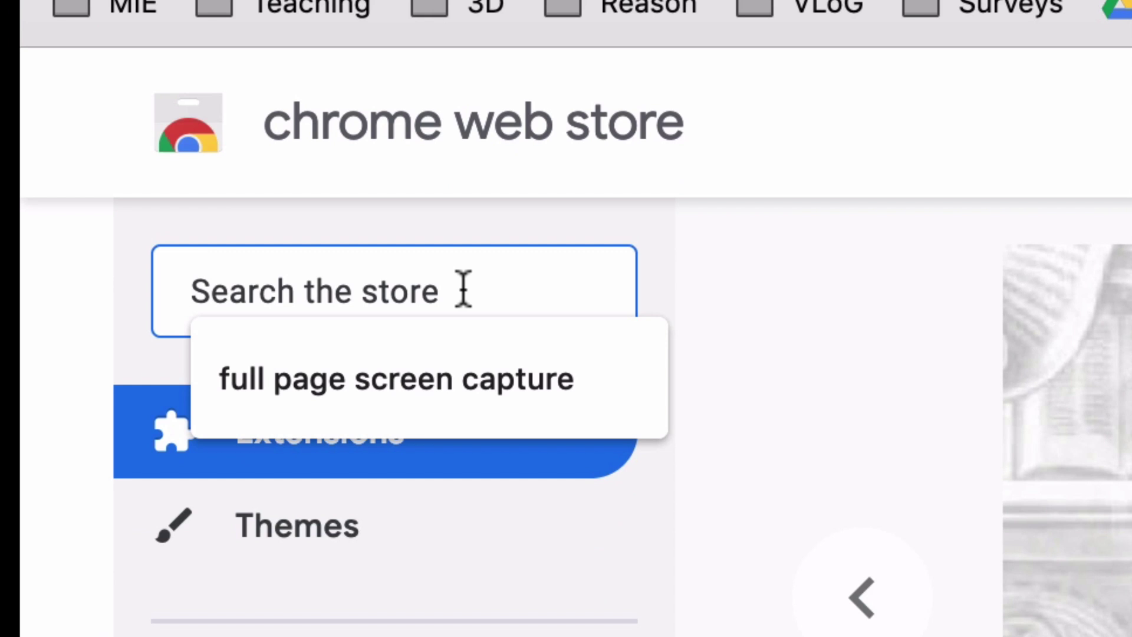
type("open blan")
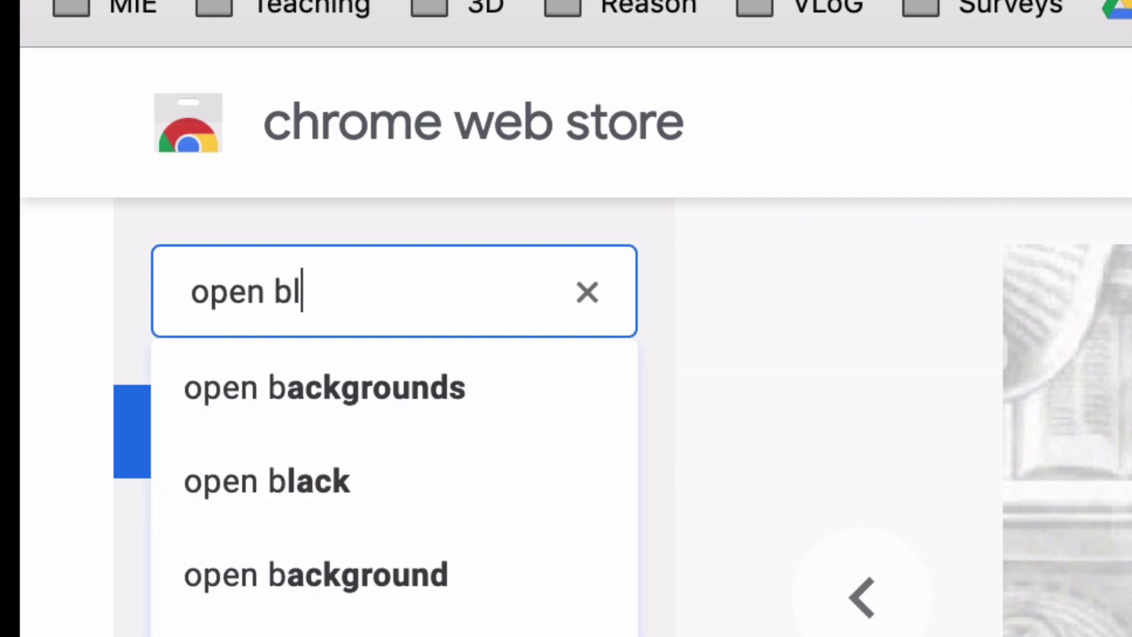
type("k page")
key("Return")
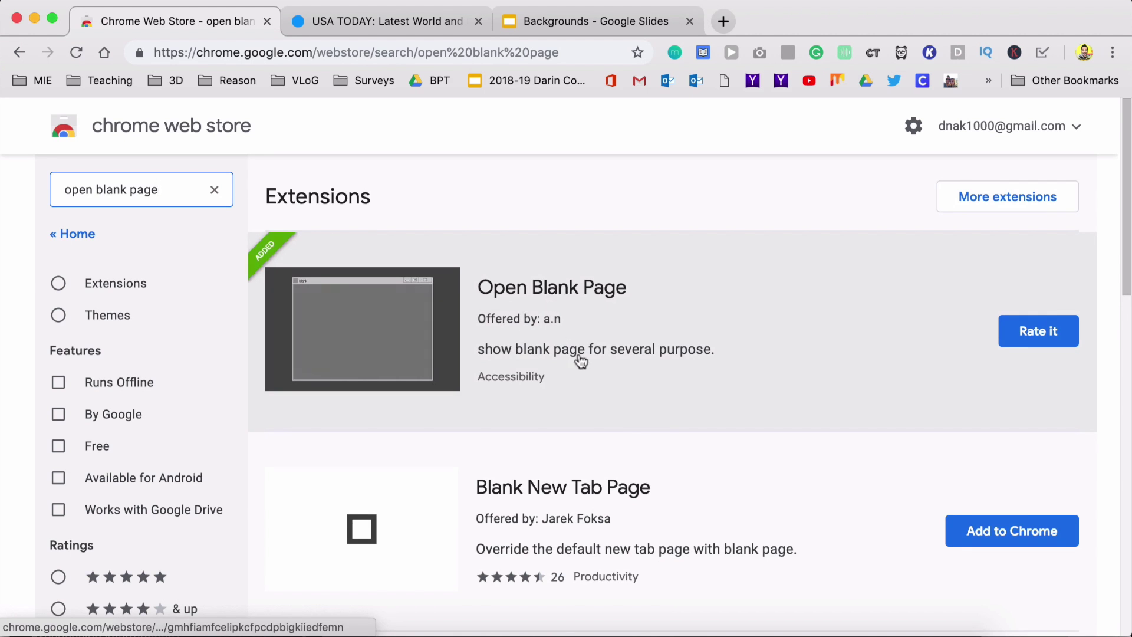
left_click(655, 377)
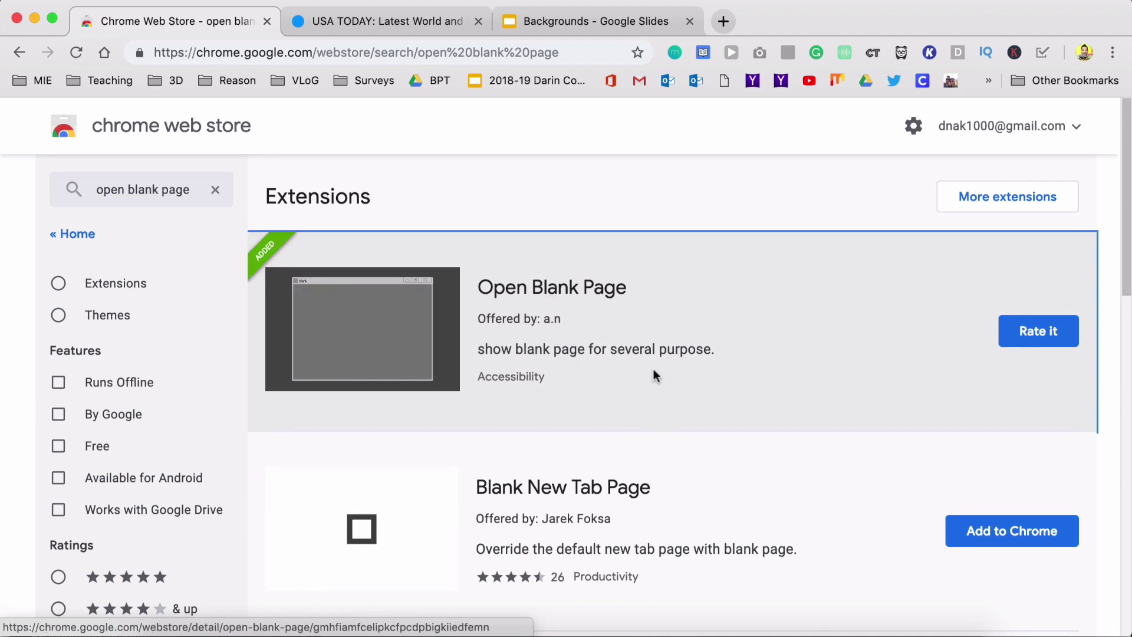